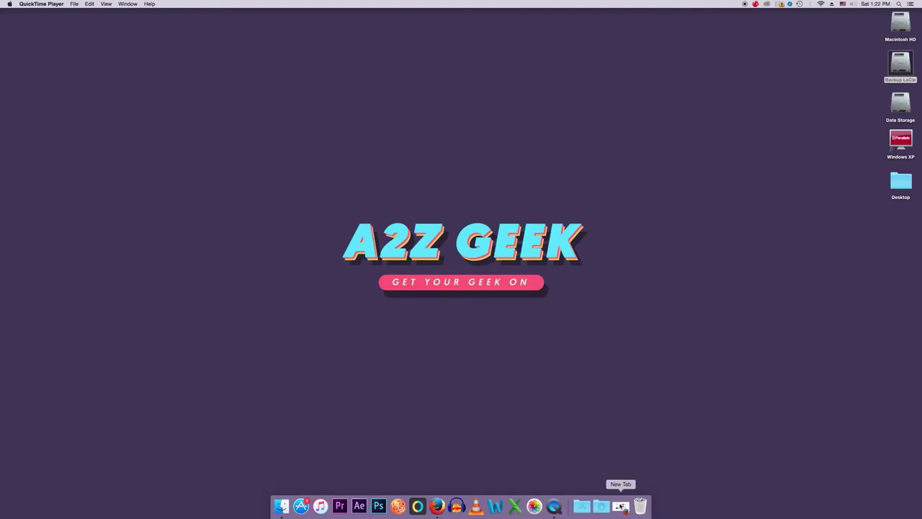
Search the dd-wrt.com Router Database for the E2500 router and check its supported status
left_click(621, 507)
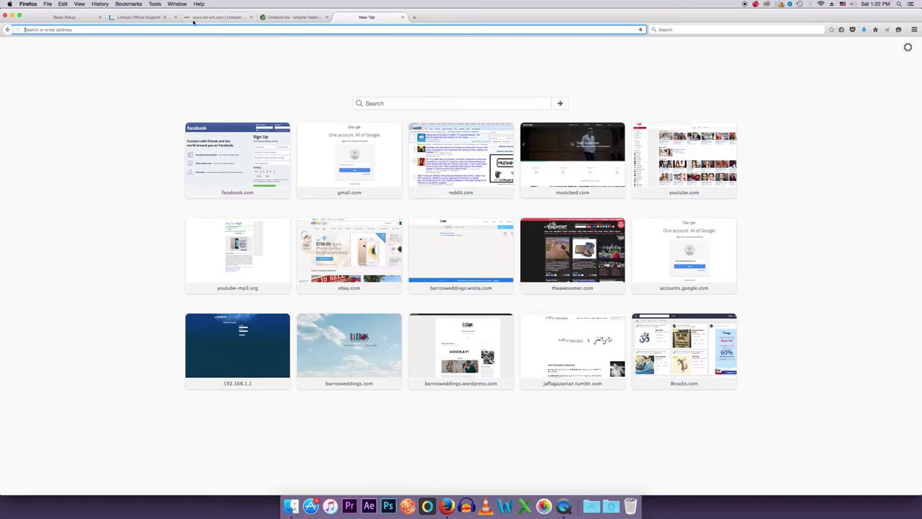
left_click(201, 18)
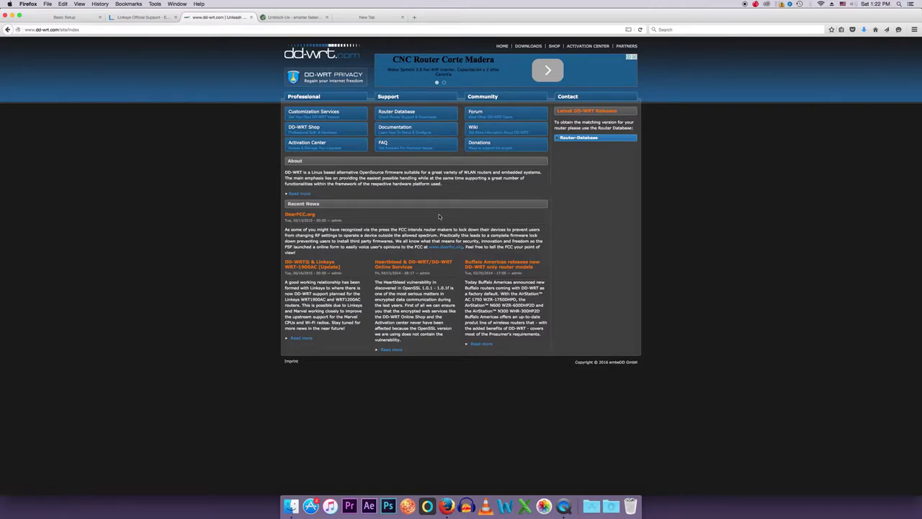
left_click(399, 113)
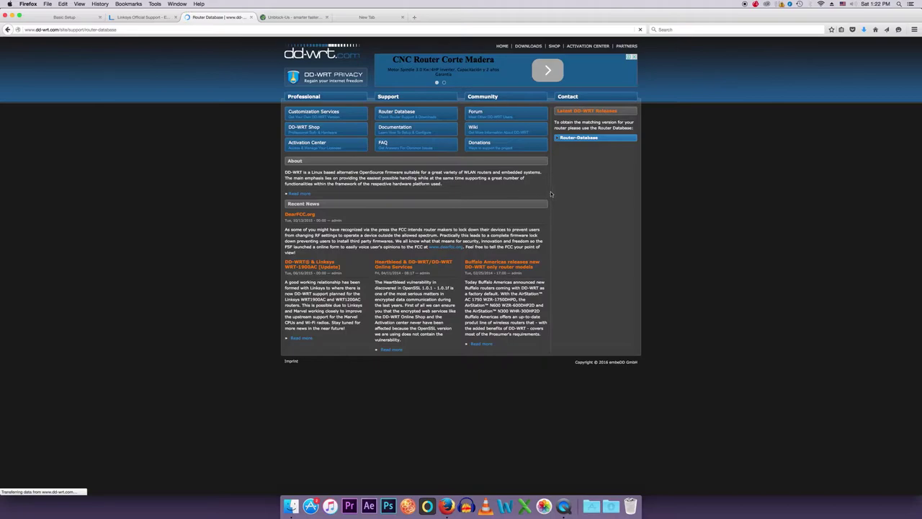
left_click(822, 4)
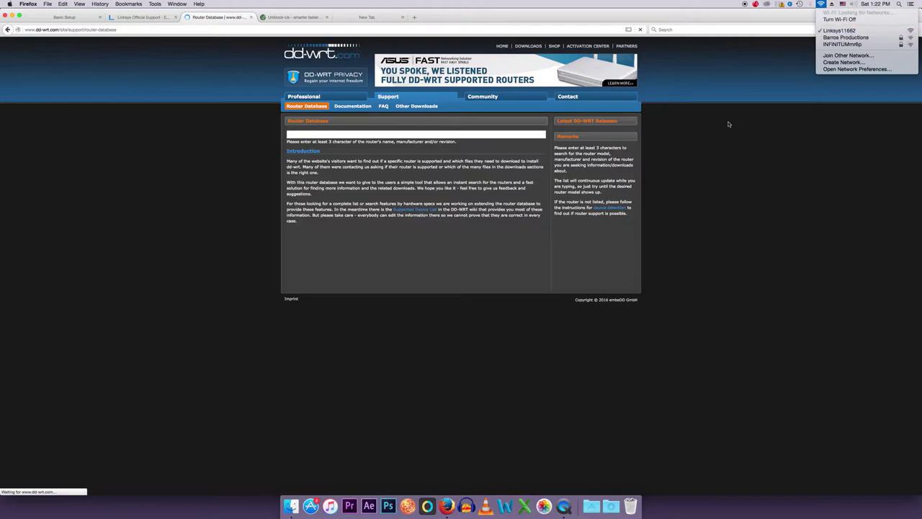
left_click(323, 135)
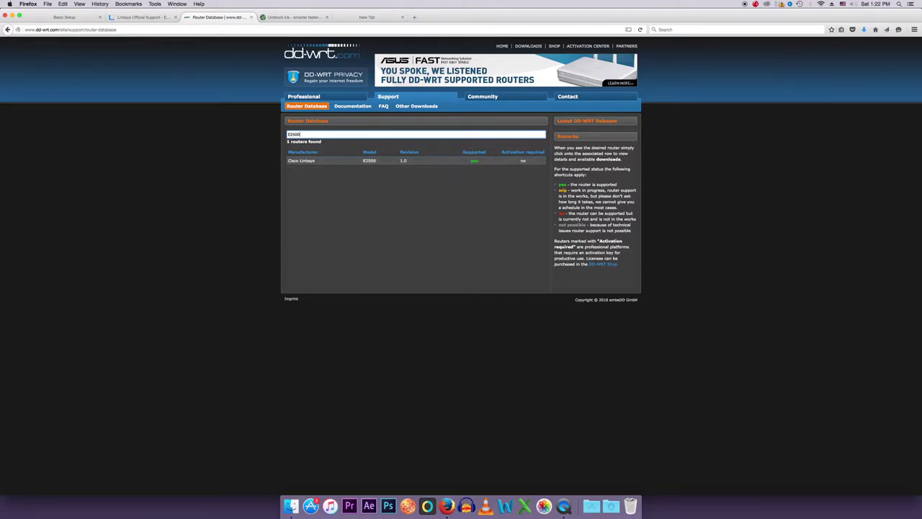
double_click(465, 152)
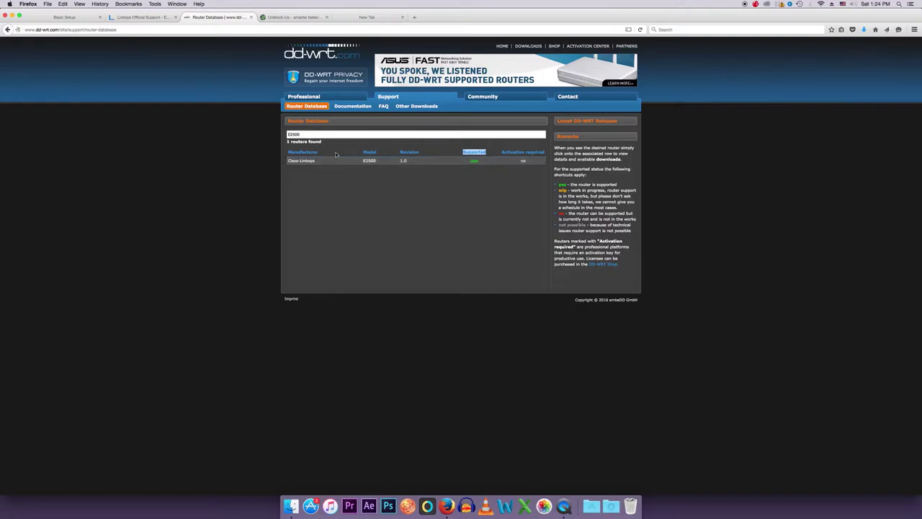
Open the Cisco Linksys E2500 entry and save the K26 NV60 mega firmware file, dd-wrt.v24-21061_NEWD-2_K2.6_mega-nv60k.bin, to the Desktop
left_click(292, 161)
left_click(454, 161)
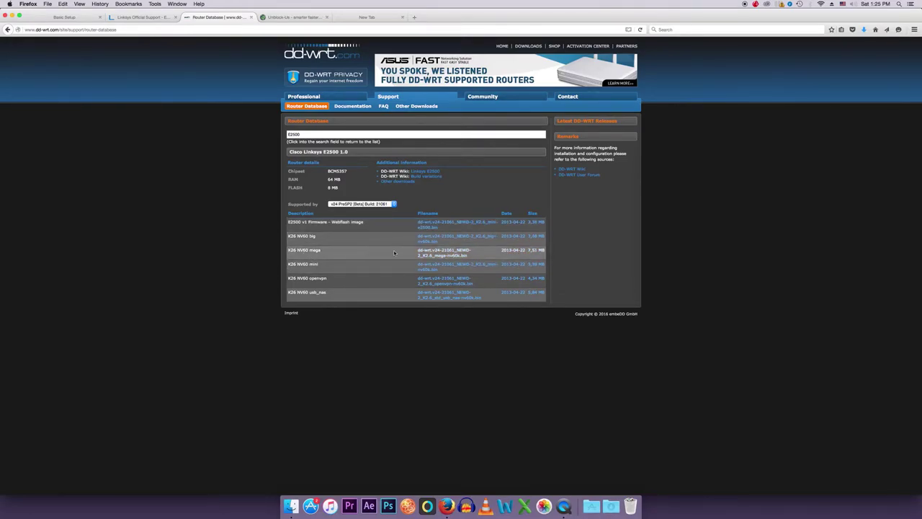
left_click(444, 254)
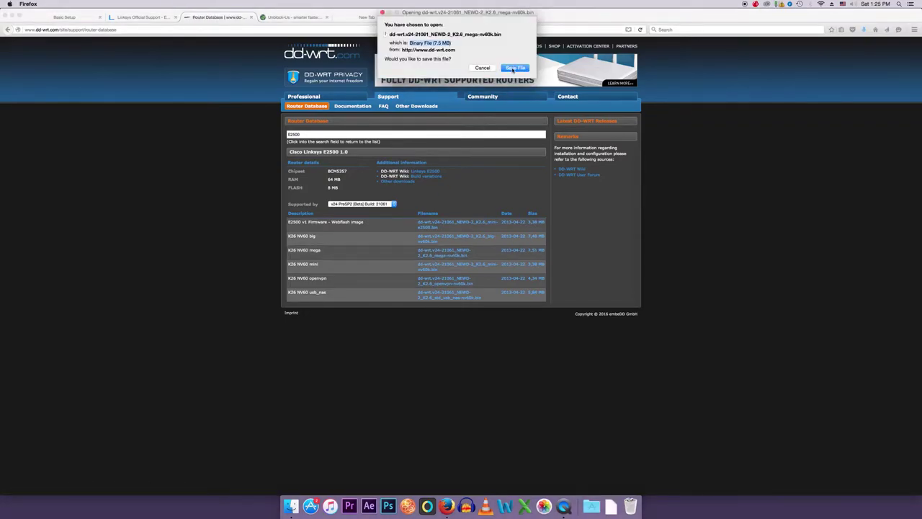
left_click(523, 68)
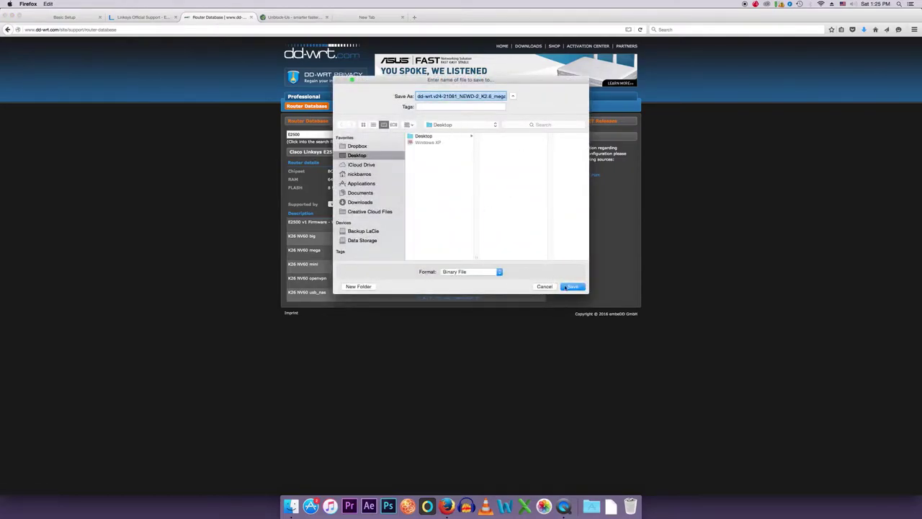
key("Return")
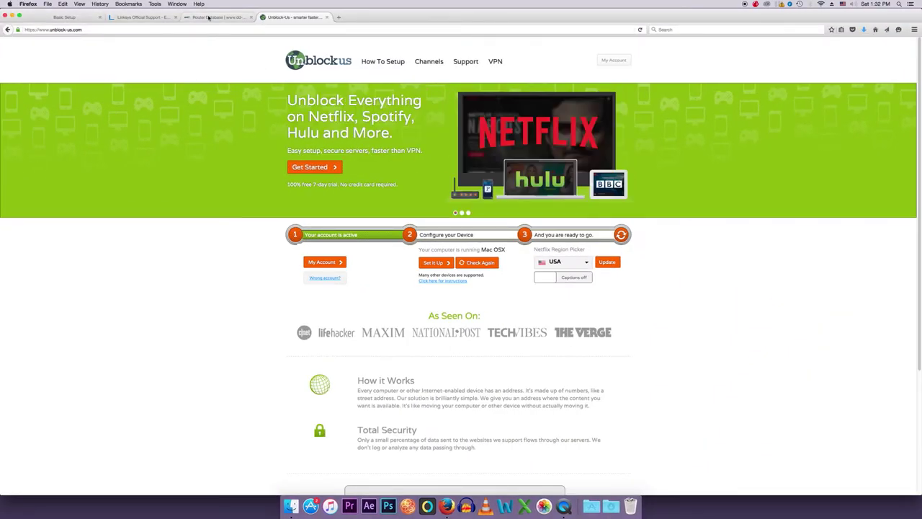
View the Linksys router's Basic Setup page and check its IP address in the browser address and network settings
left_click(144, 17)
left_click(83, 16)
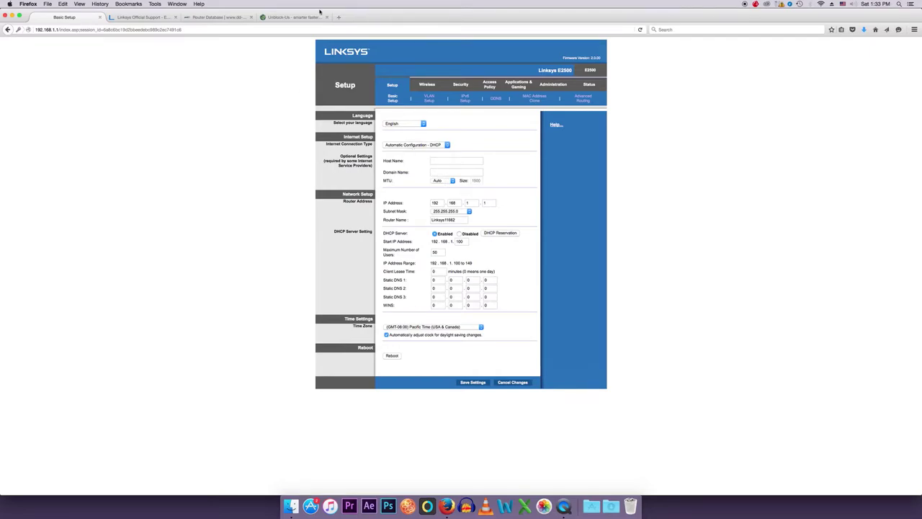
left_click(61, 30)
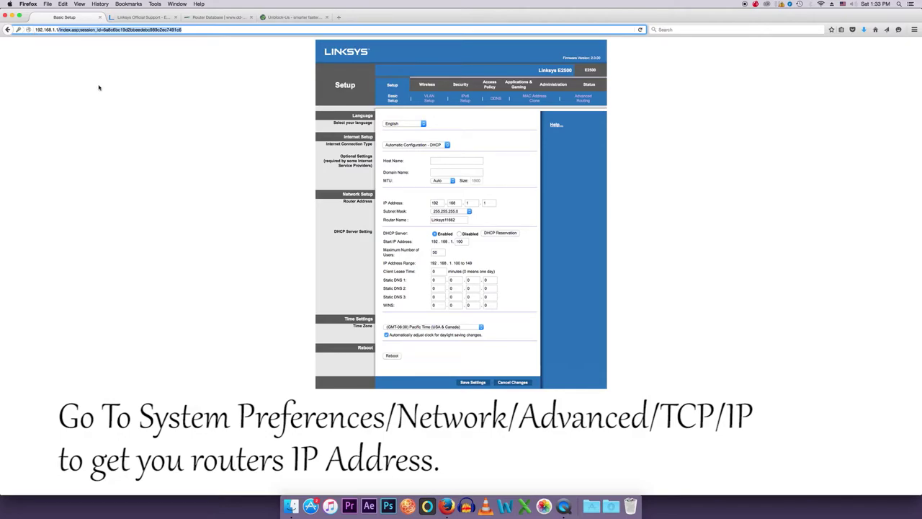
left_click(441, 203)
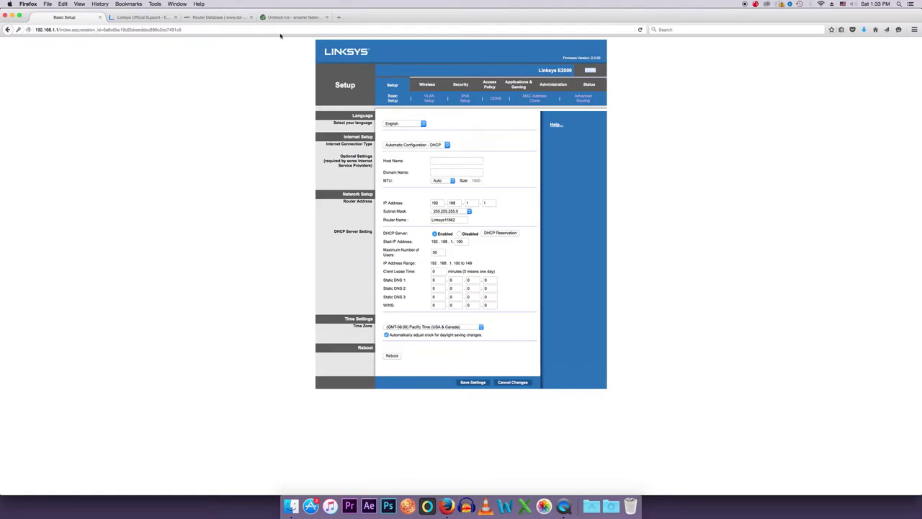
Load pandora.com in a new browser tab
left_click(338, 17)
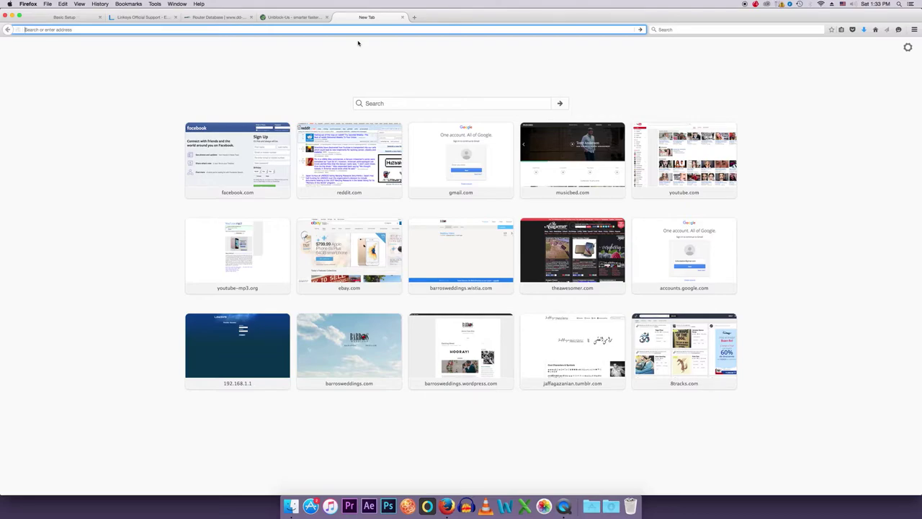
type("pandra")
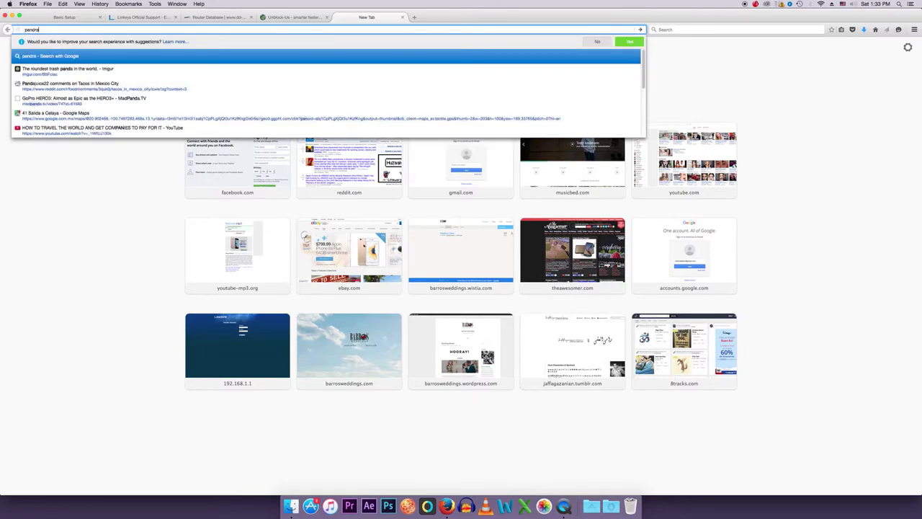
type(".com")
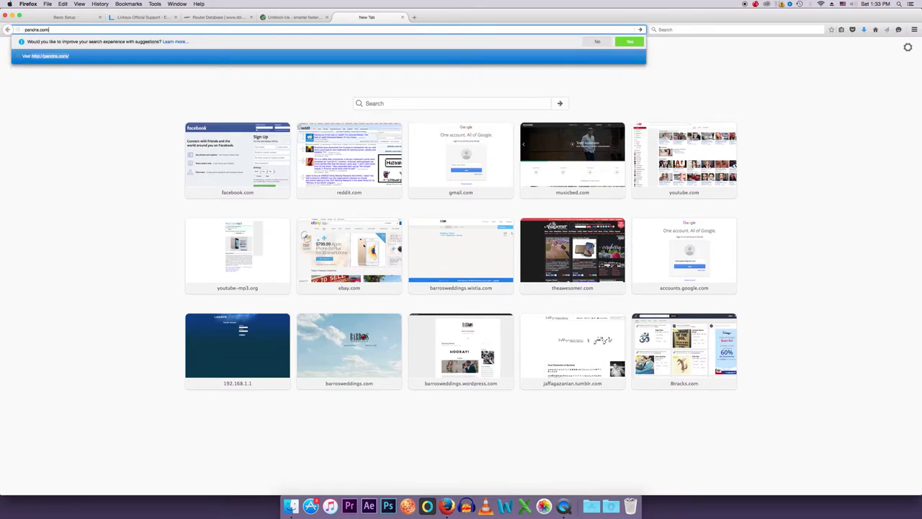
left_click(35, 30)
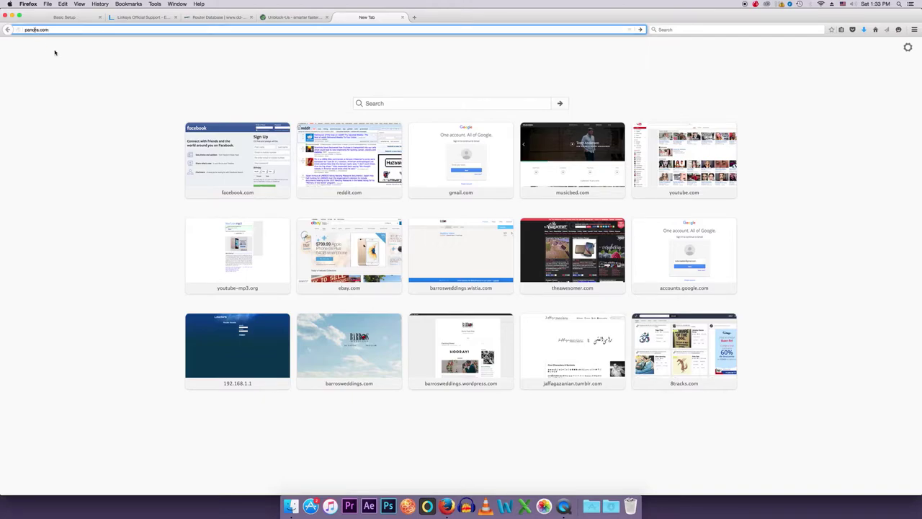
type("o")
left_click(55, 53)
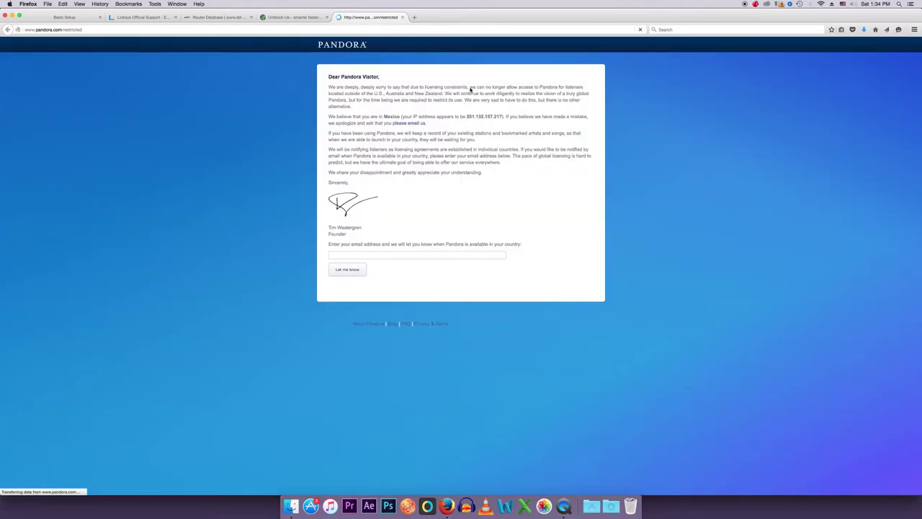
Read Pandora's restricted-access notice, focusing on the sentence about the detected country and IP address
mouse_move(326, 77)
left_mouse_down()
mouse_move(386, 78)
mouse_move(323, 77)
left_mouse_up()
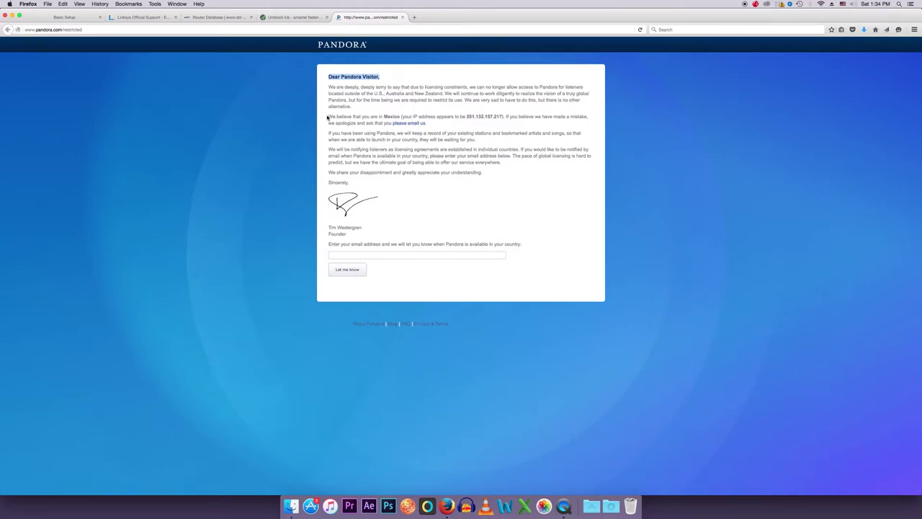
left_click_drag(329, 116, 401, 117)
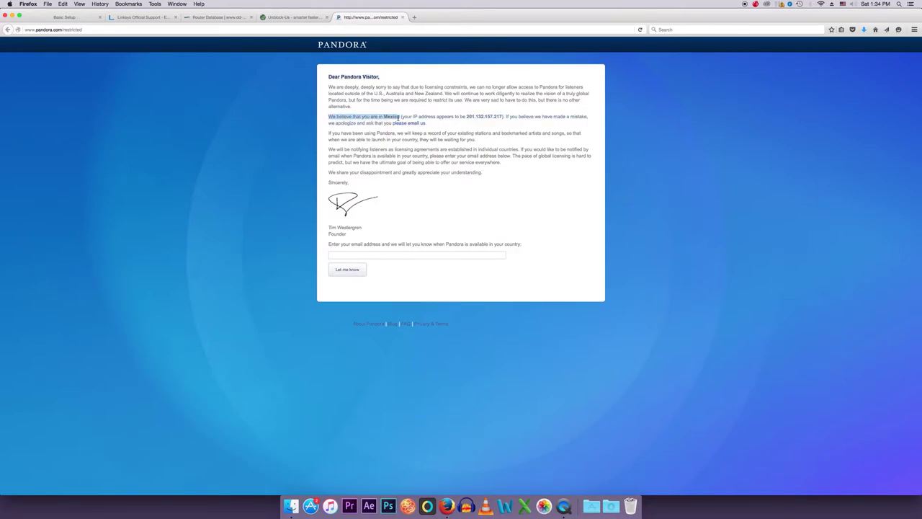
left_click_drag(416, 117, 544, 117)
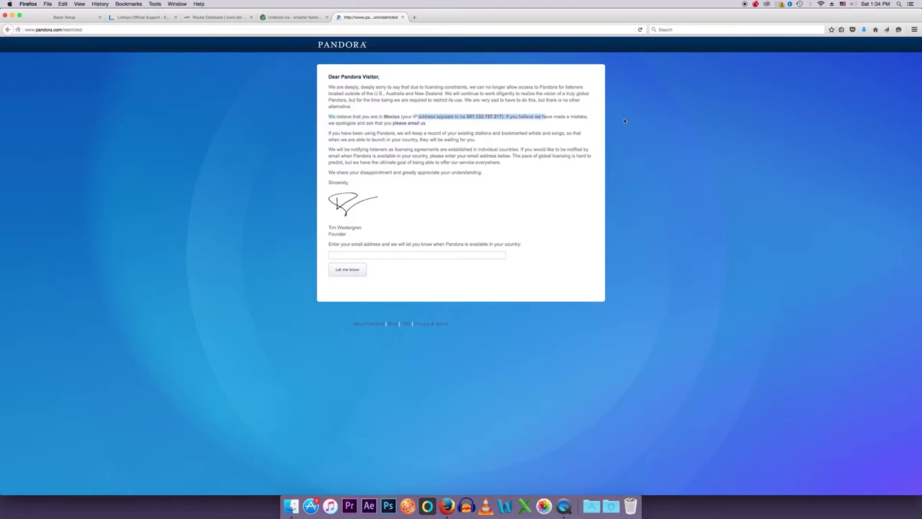
left_click(445, 130)
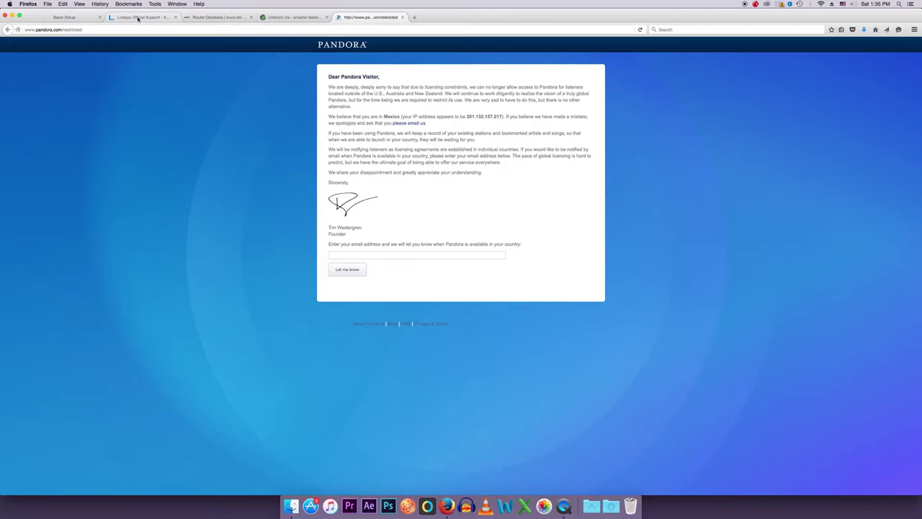
Log back in to the Linksys router using the password field and open the Firmware Upgrade page under Administration
left_click(75, 18)
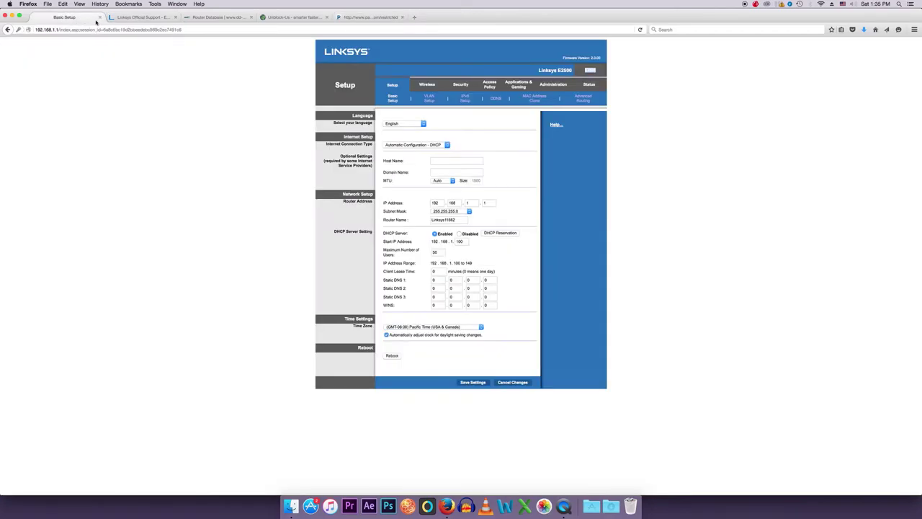
left_click(554, 85)
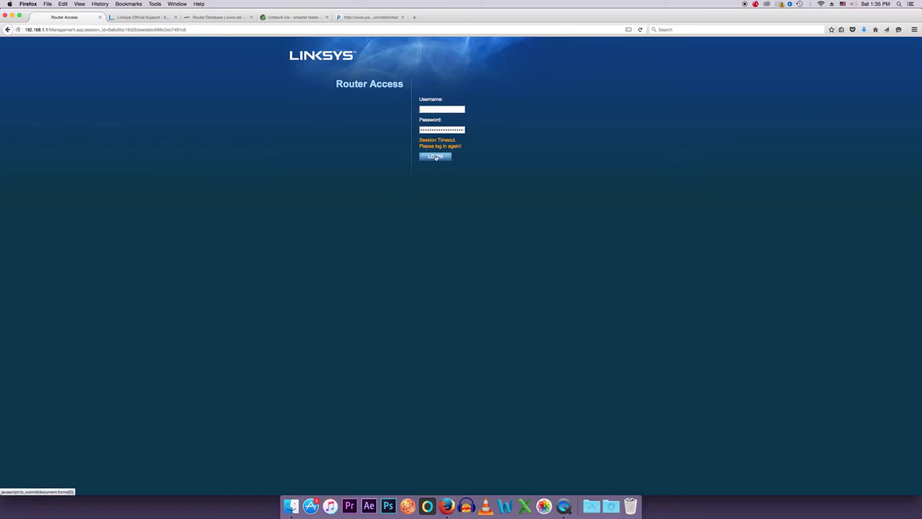
double_click(441, 130)
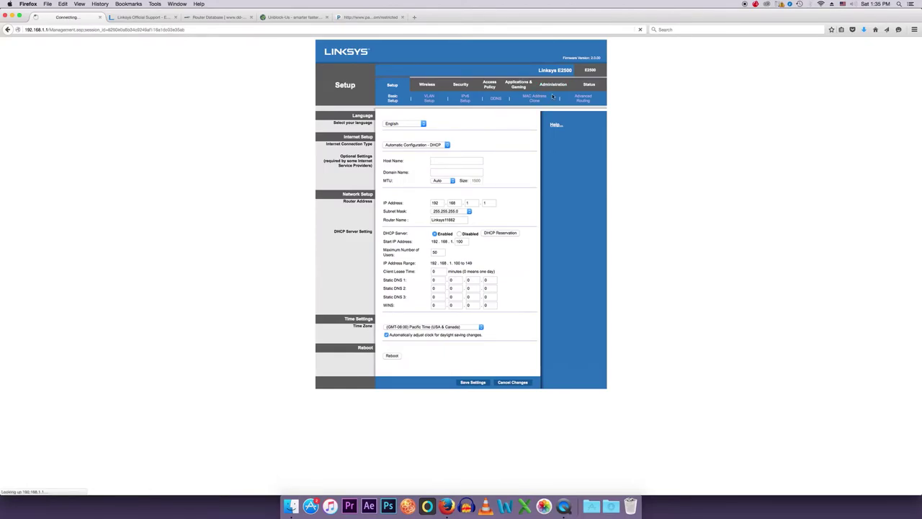
left_click(556, 85)
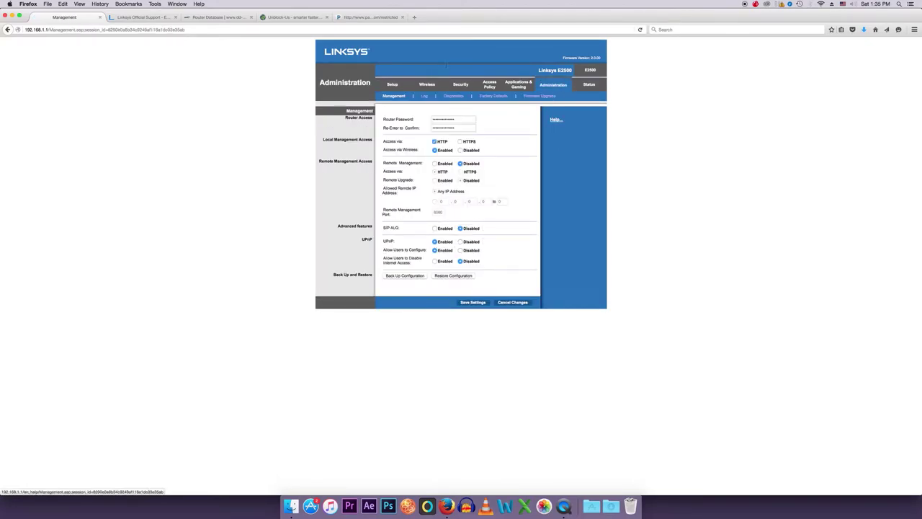
left_click(544, 98)
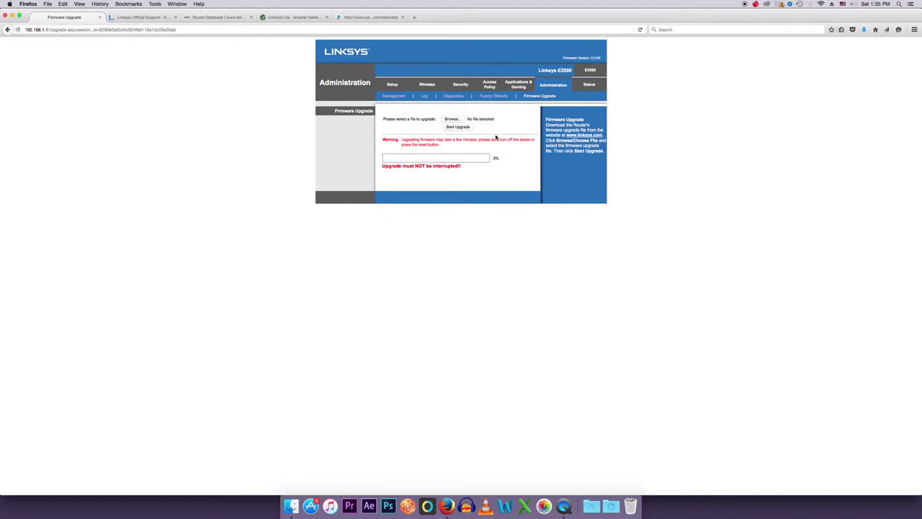
Choose dd-wrt.v24-21061_NEWD-2_K2.6_mega-nv60k.bin from the Desktop as the upgrade file and start the firmware upgrade
left_click(452, 120)
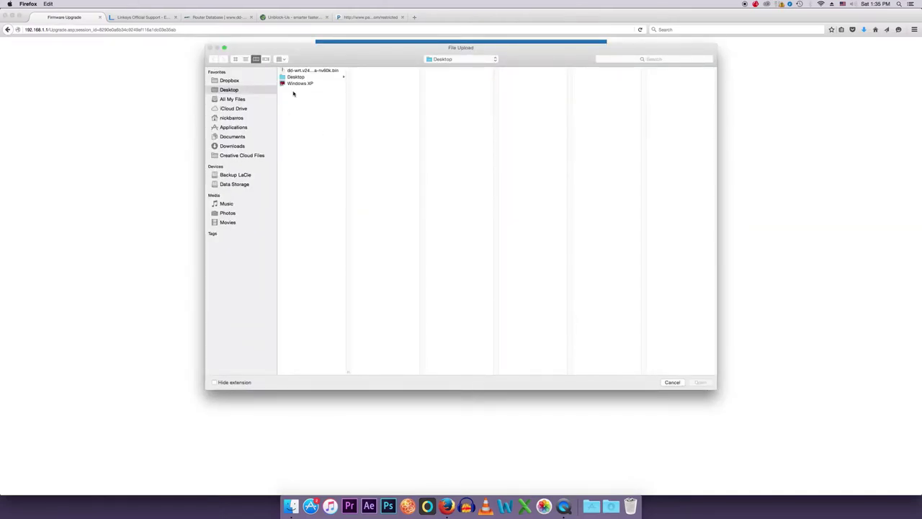
left_click(336, 72)
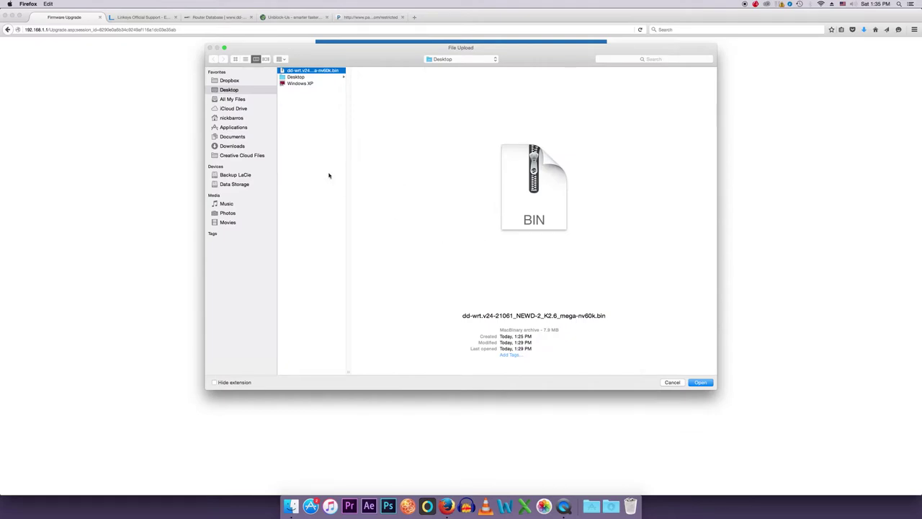
left_click(699, 383)
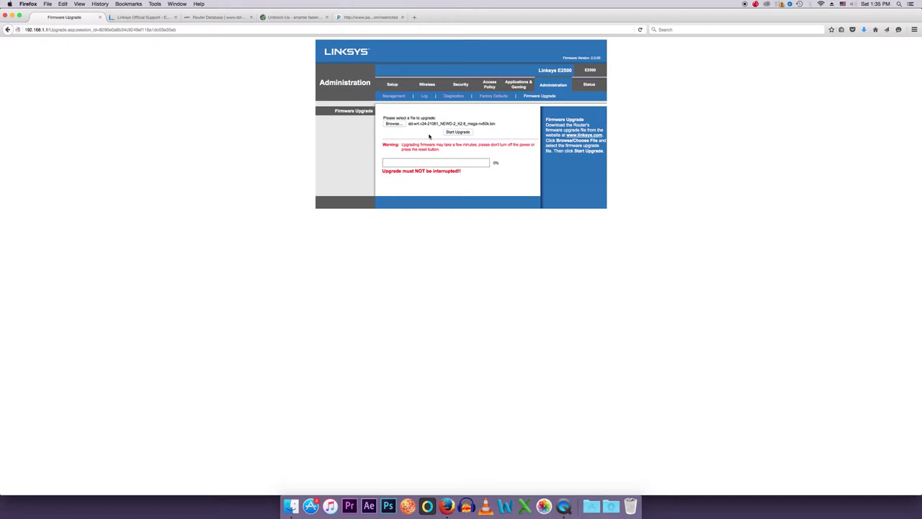
left_click(449, 132)
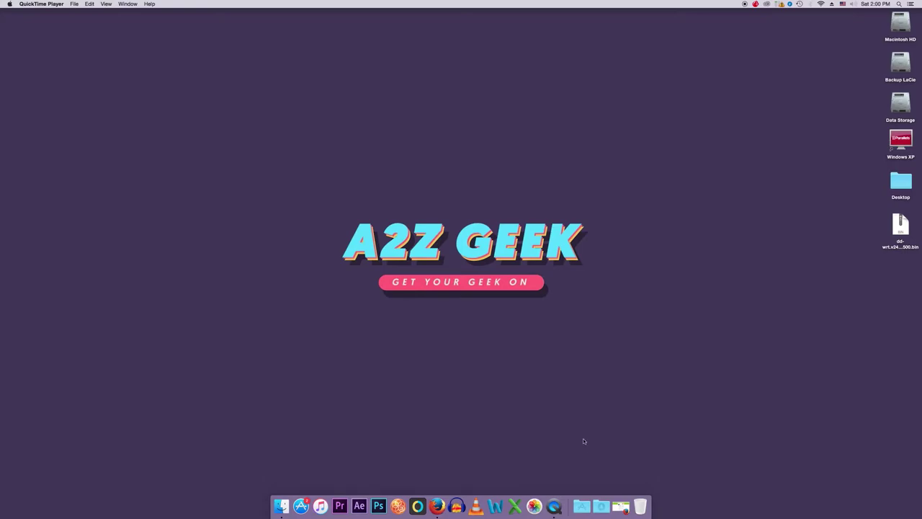
Review the E2500 firmware descriptions and the DD-WRT Wiki link for the Linksys E2500 in the Router Database
left_click(621, 506)
left_click(141, 17)
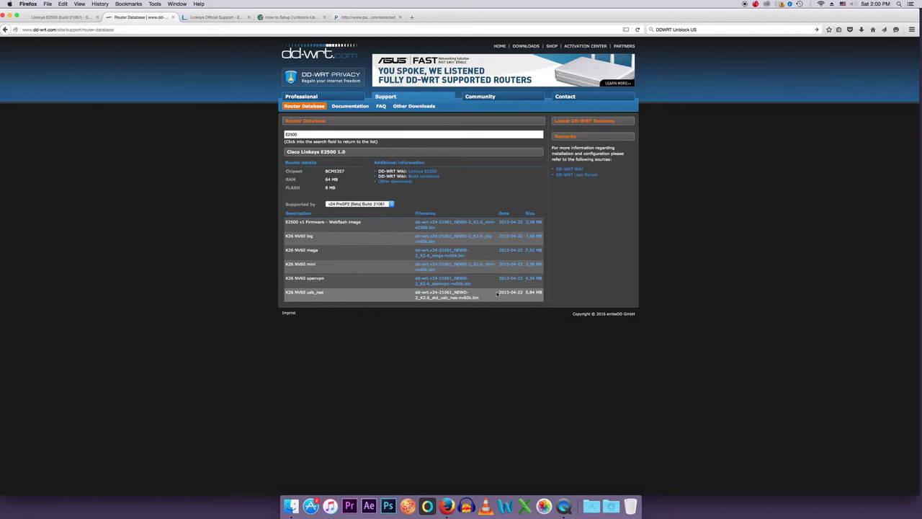
mouse_move(368, 223)
left_mouse_down()
mouse_move(280, 223)
mouse_move(269, 233)
mouse_move(288, 222)
mouse_move(365, 225)
left_mouse_up()
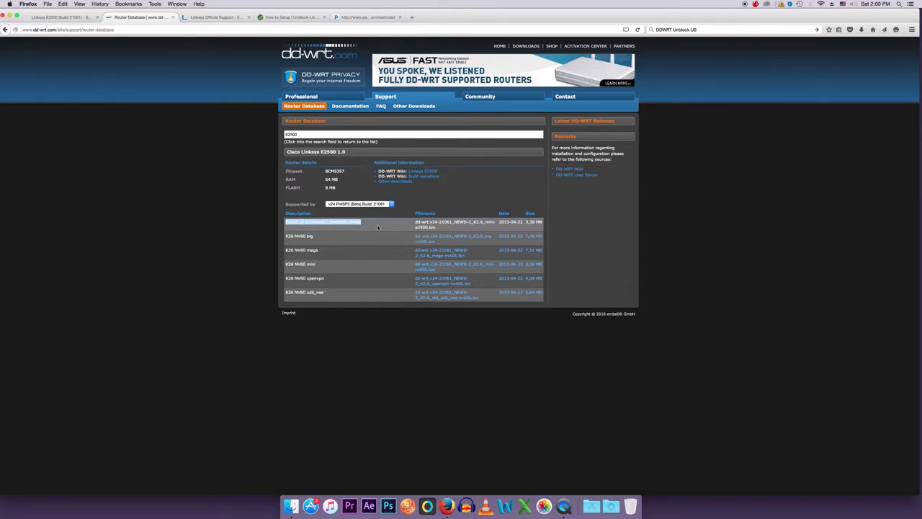
left_click_drag(326, 237, 332, 296)
left_click(334, 302)
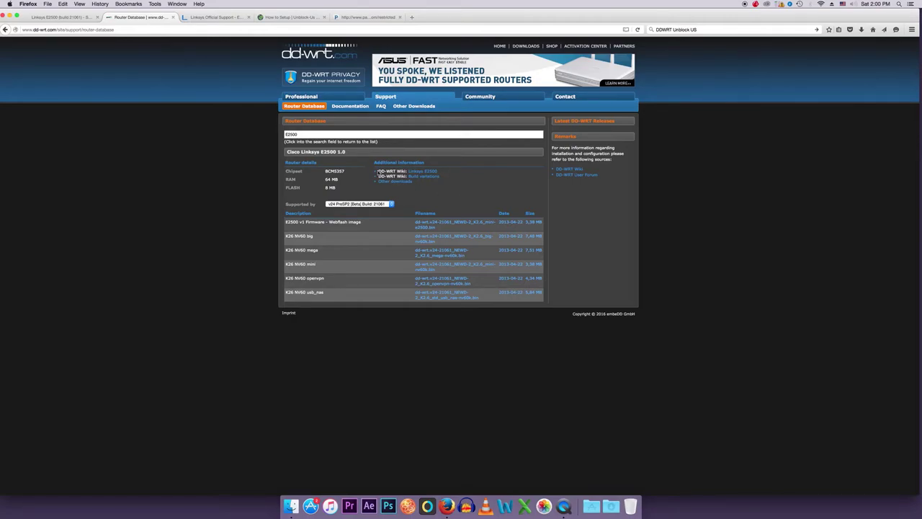
left_click_drag(377, 173, 444, 173)
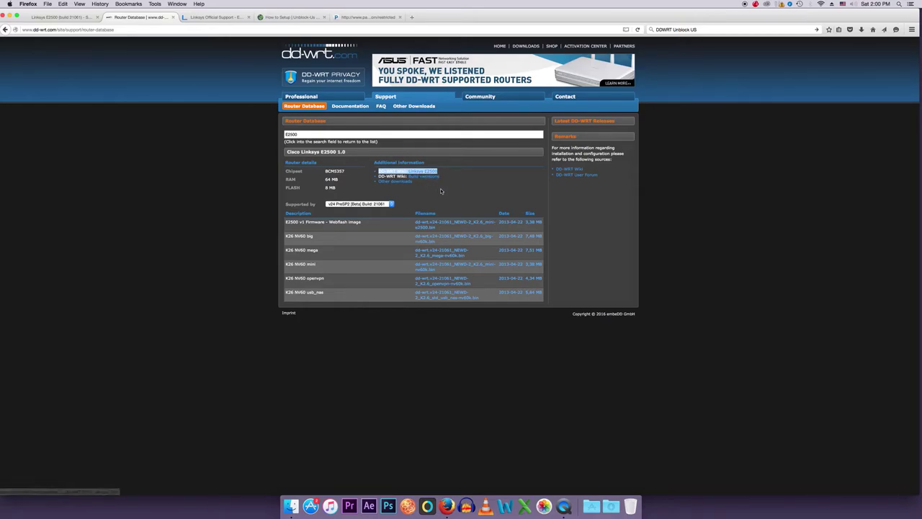
left_click(465, 194)
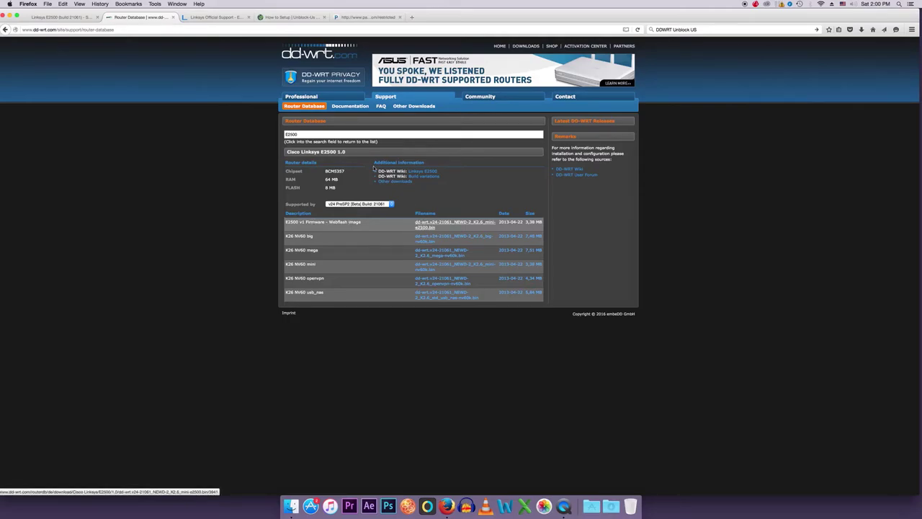
left_click(67, 17)
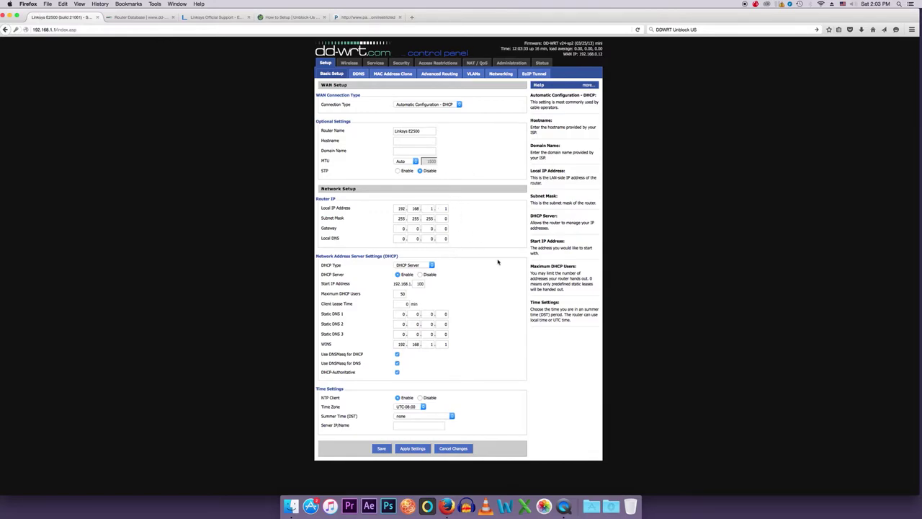
left_click(280, 18)
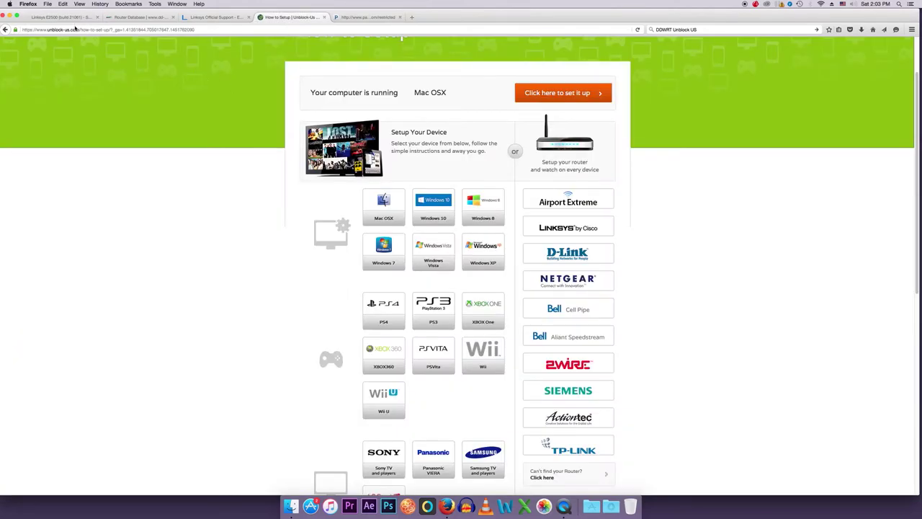
left_click_drag(81, 30, 232, 30)
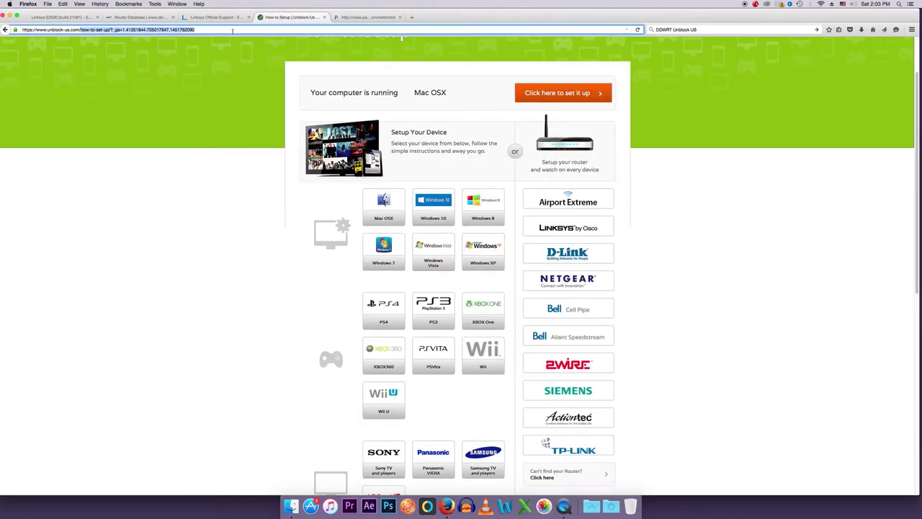
key("BackSpace")
key("Return")
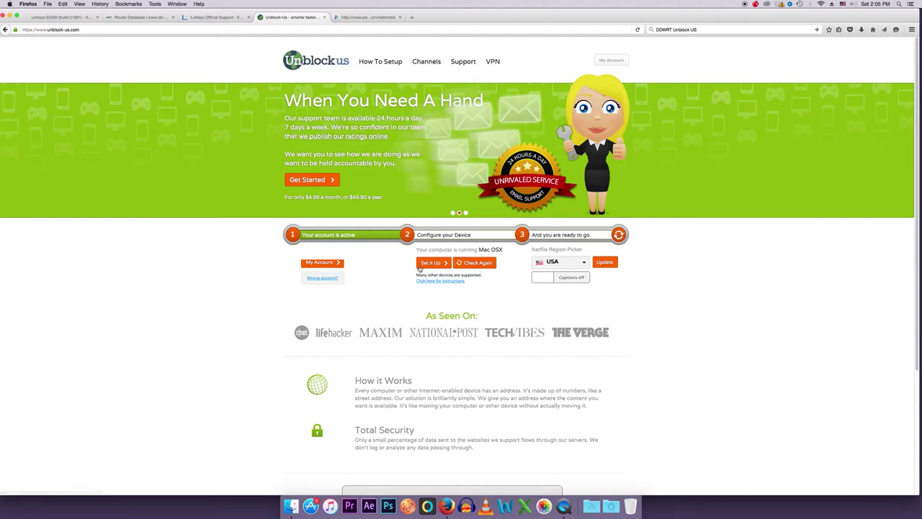
Open the Unblock-Us setup guide for Linksys by Cisco routers and read its DNS instructions through to the example screenshot
left_click(382, 64)
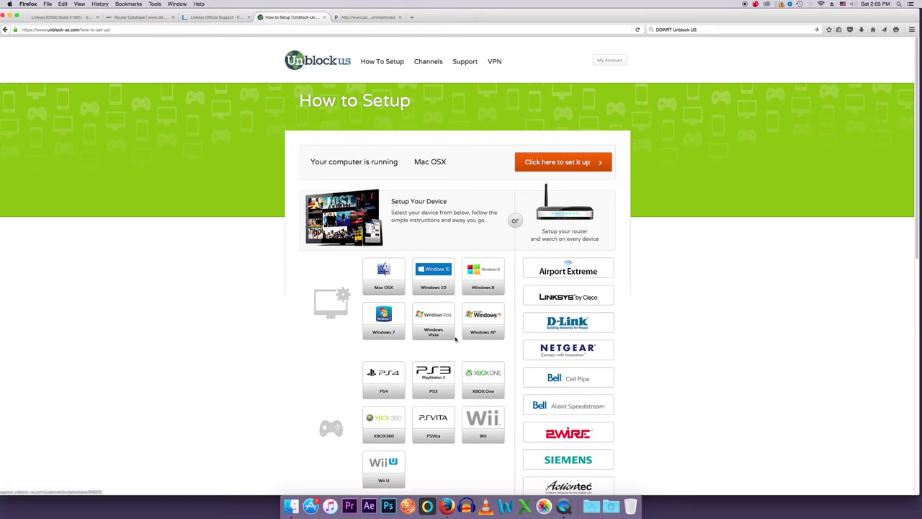
scroll(459, 335, "down", 3)
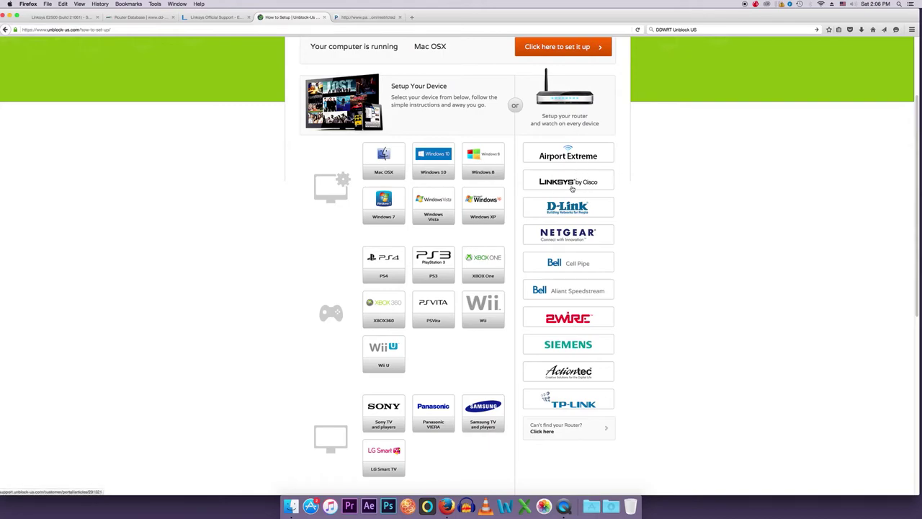
left_click(577, 182)
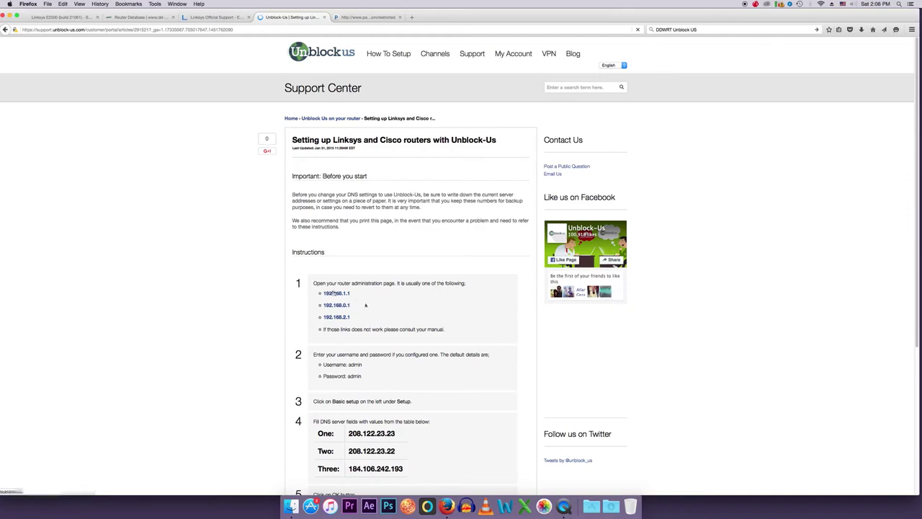
scroll(386, 321, "down", 1)
scroll(385, 321, "down", 5)
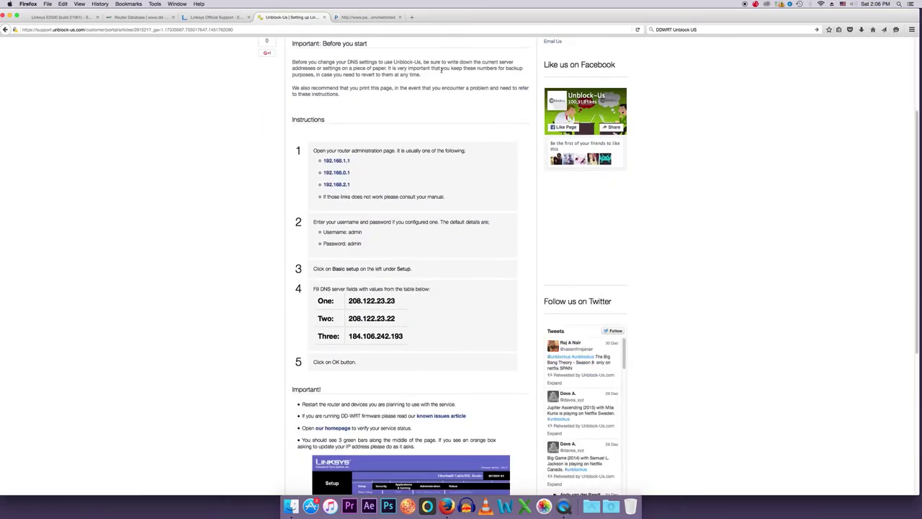
scroll(454, 282, "down", 5)
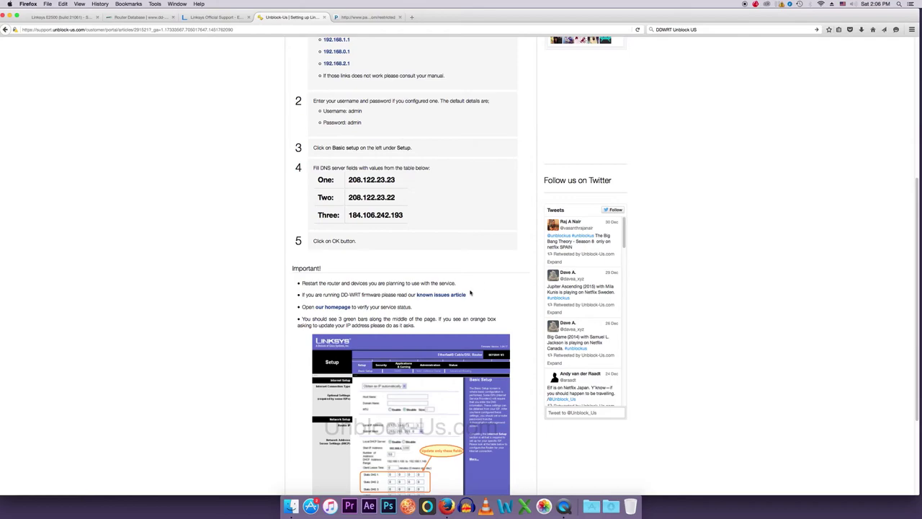
scroll(395, 306, "down", 5)
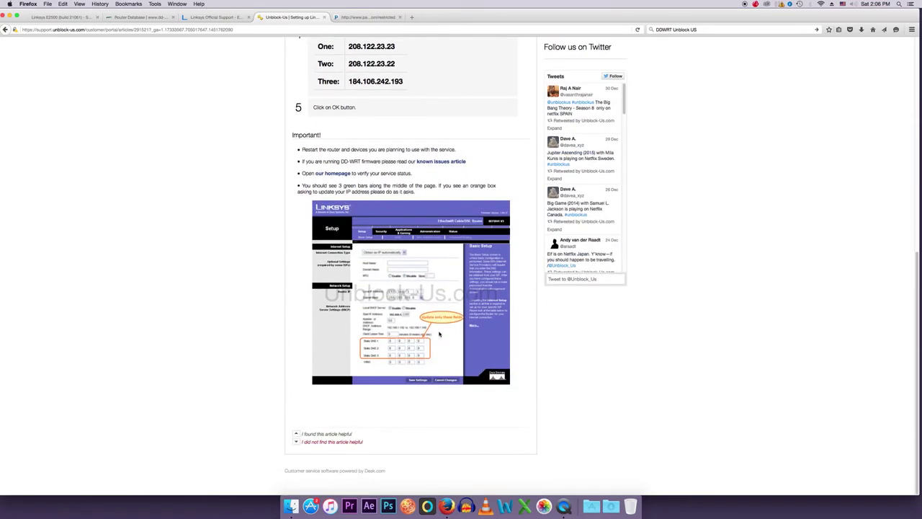
scroll(445, 332, "up", 10)
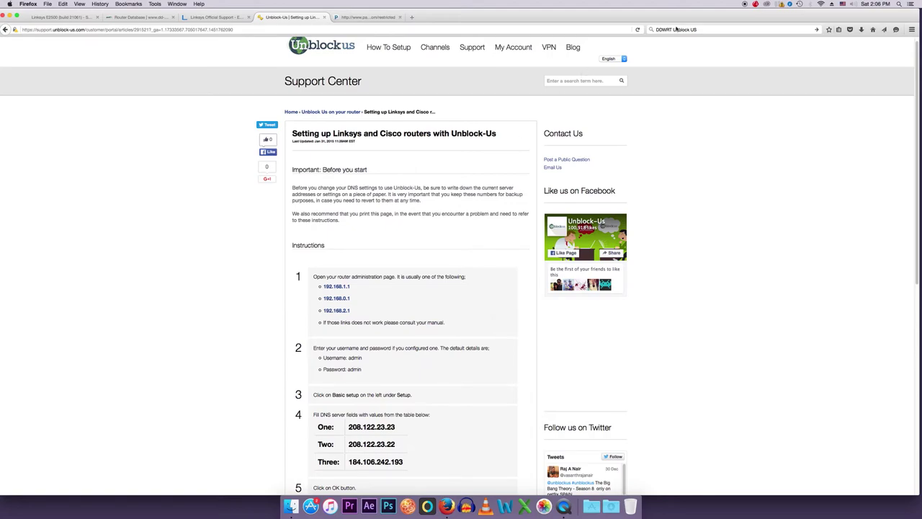
Search the web for DDWRT Unblock US and open the Unblock-Us article on setting up a DD-WRT router
left_click(677, 30)
key("Return")
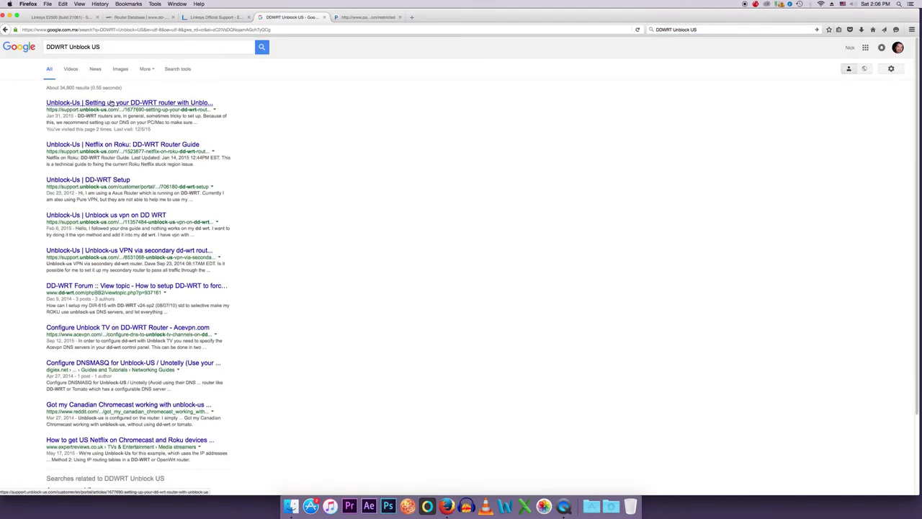
left_click(102, 103)
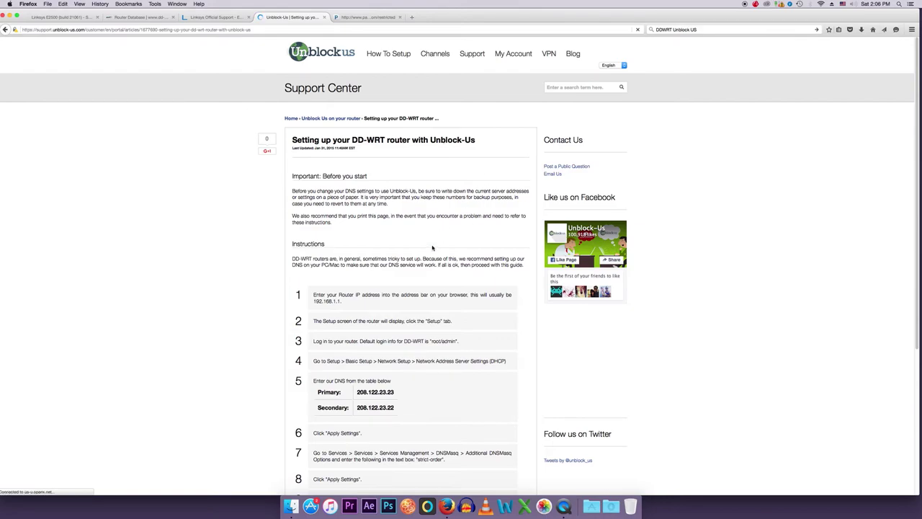
scroll(433, 247, "down", 3)
scroll(433, 247, "down", 1)
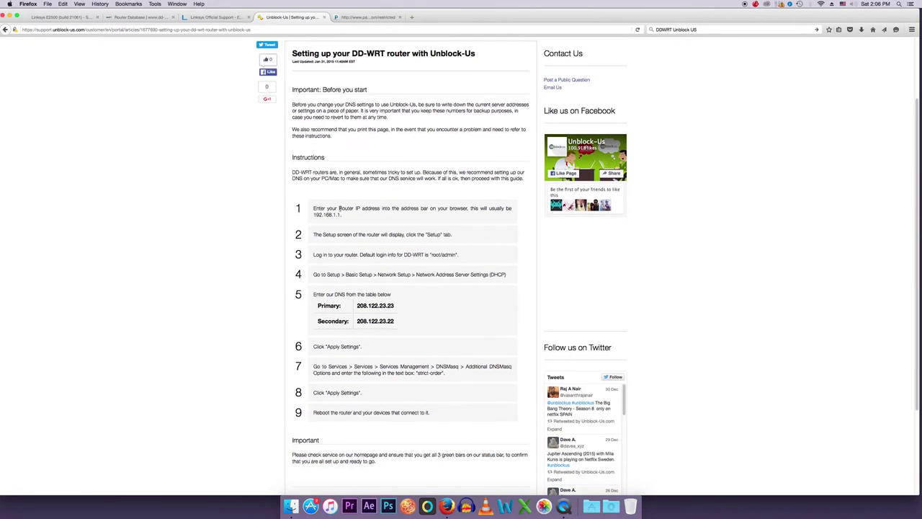
Compare the DD-WRT guide with the router's Basic Setup page and select the 208 in the primary DNS address
left_click(61, 17)
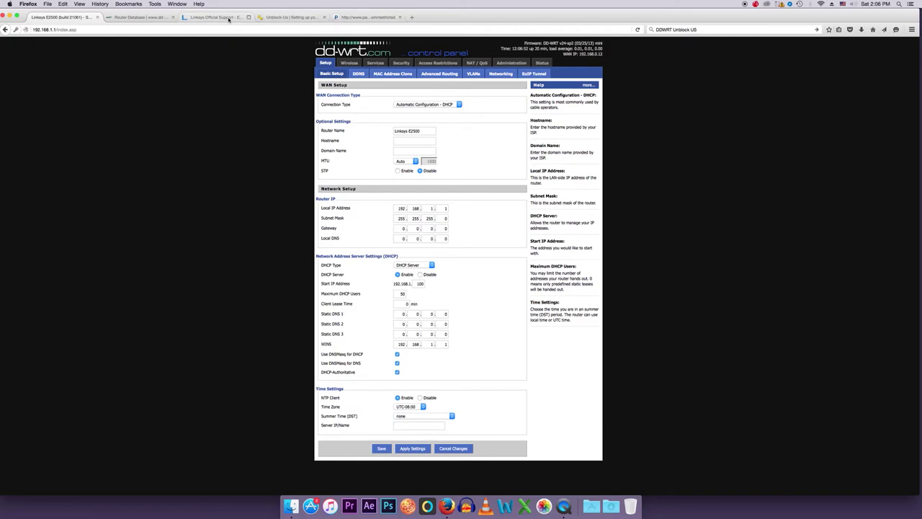
left_click(281, 17)
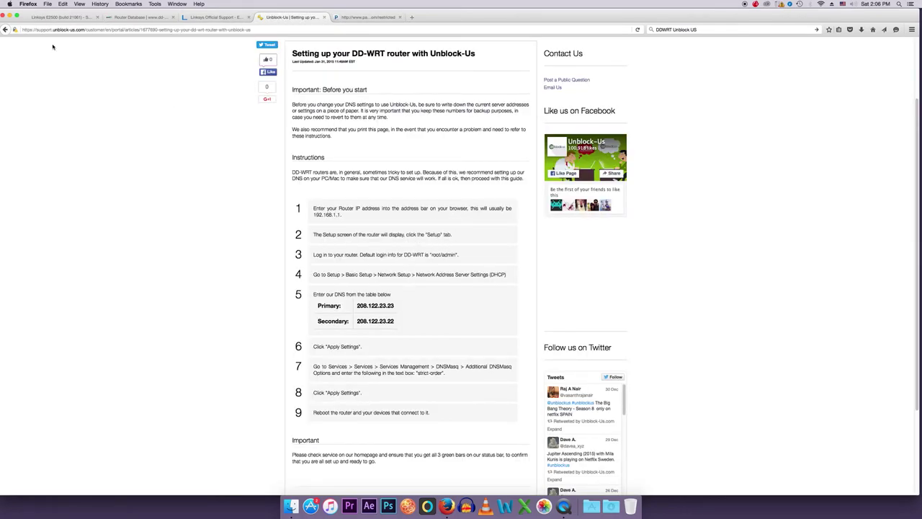
left_click(61, 17)
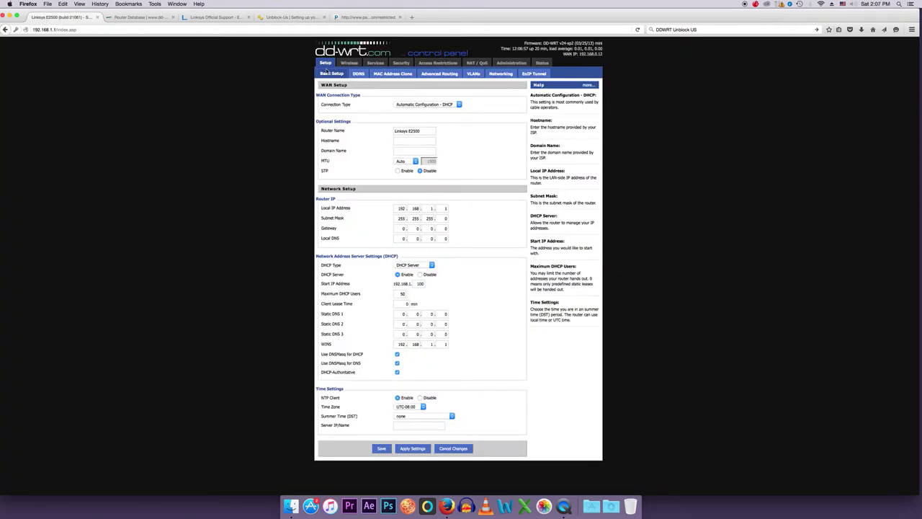
left_click(289, 17)
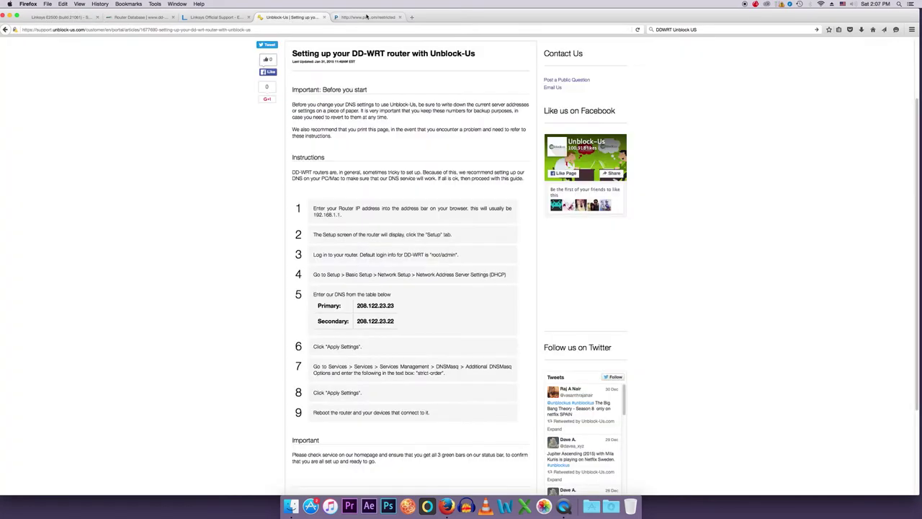
left_click(366, 17)
left_click(292, 16)
left_click_drag(357, 305, 365, 306)
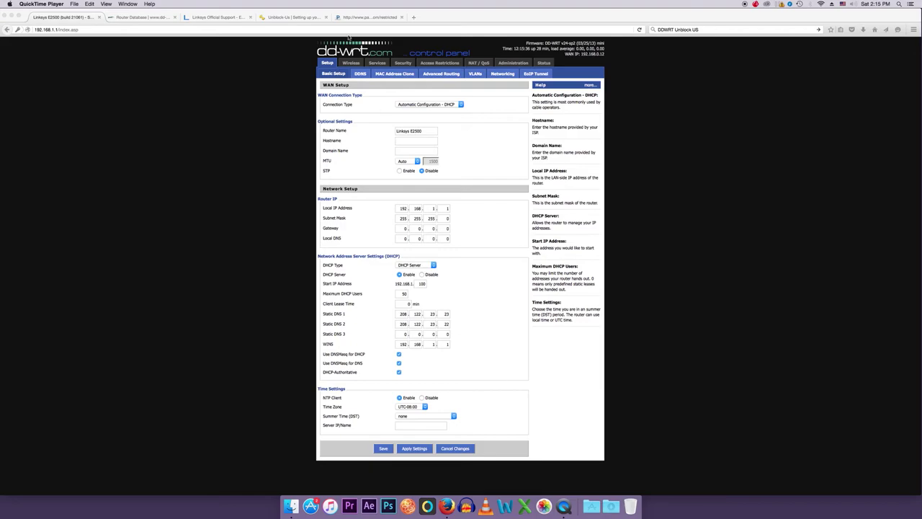
Check the guide and apply the Basic Setup settings with Static DNS 1 as 208.122.23.23 and Static DNS 2 as 208.122.23.22
left_click(295, 18)
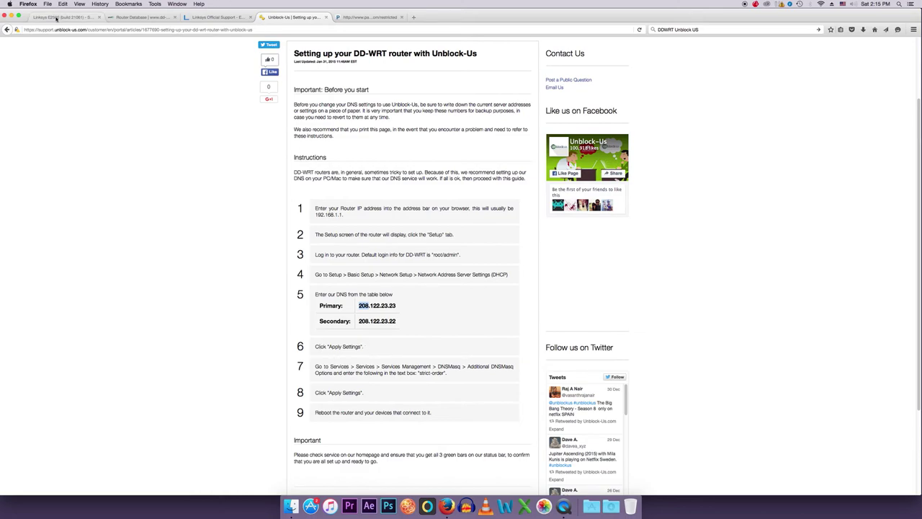
left_click(58, 16)
left_click(415, 448)
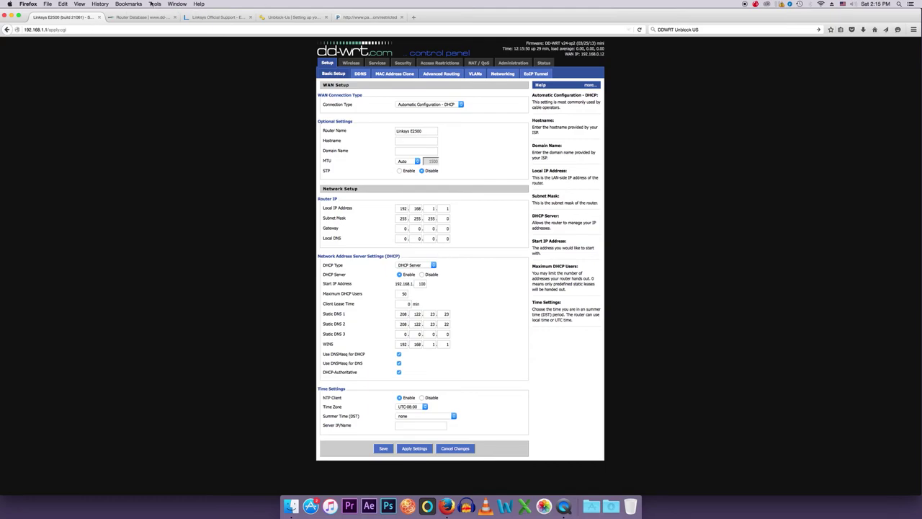
Copy strict-order from the guide into Additional DNSMasq Options on the router's Services page and apply the settings
left_click(302, 21)
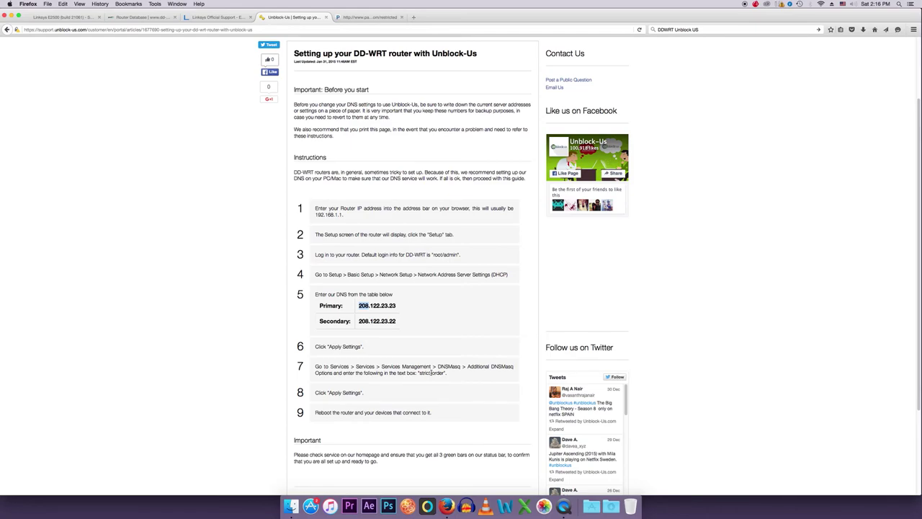
left_click_drag(419, 374, 444, 374)
key("super+c")
left_click(64, 17)
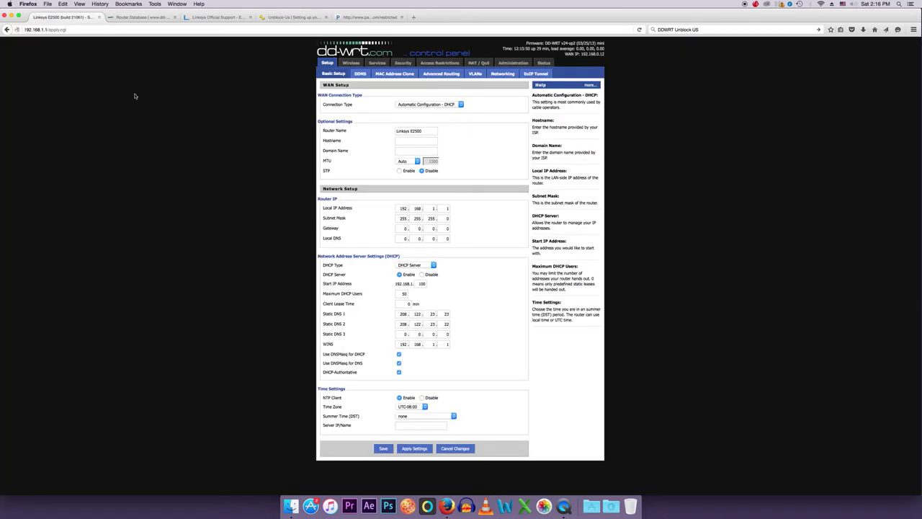
left_click(380, 64)
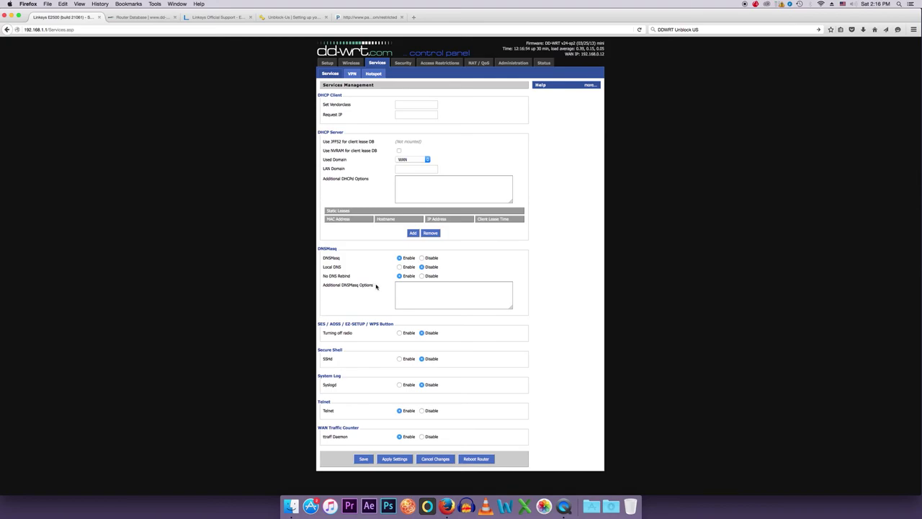
left_click(454, 286)
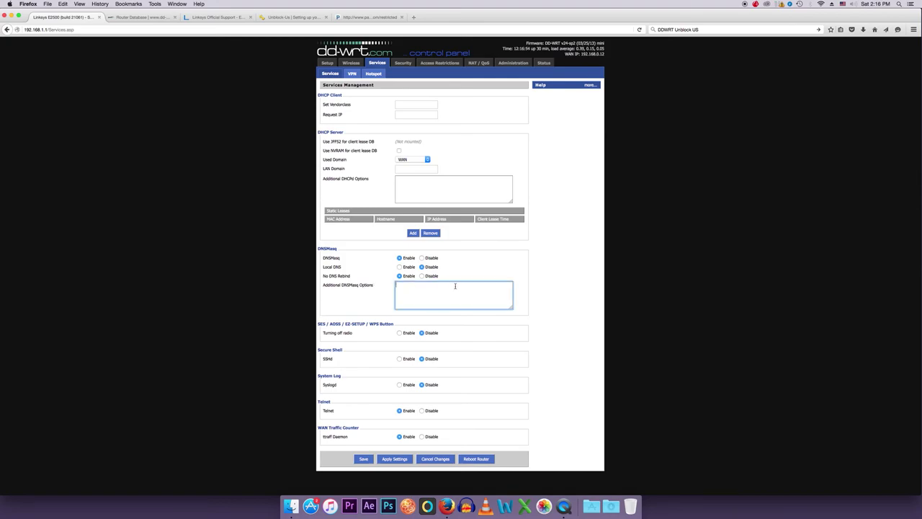
key("super+v")
left_click(394, 459)
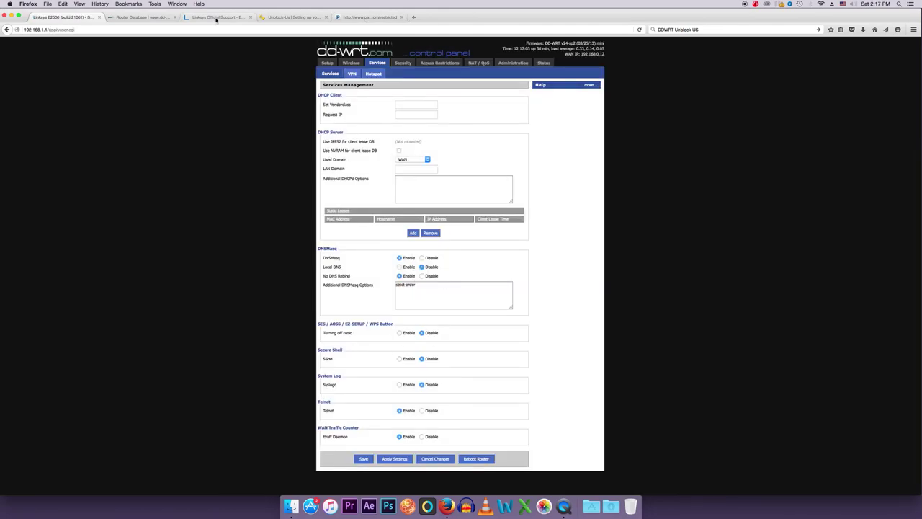
Check the guide's final instruction about rebooting the router and return to the router's control panel
left_click(286, 20)
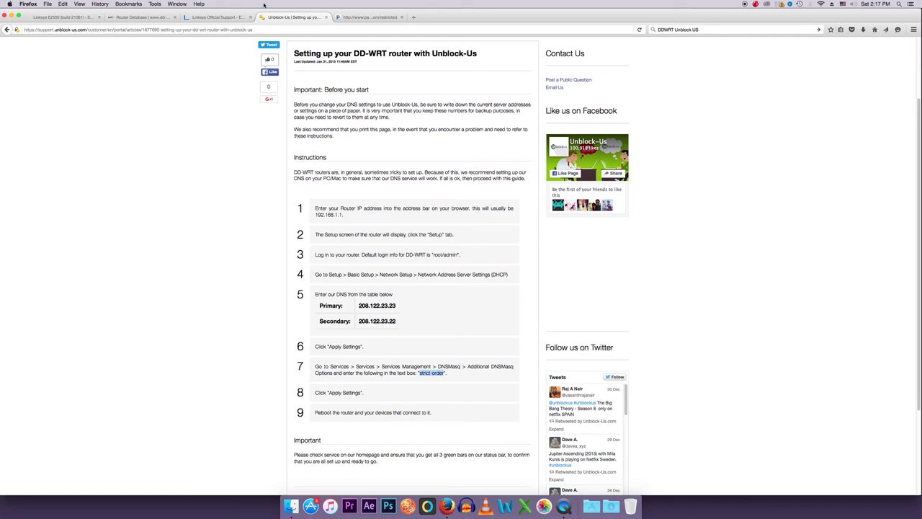
left_click(84, 18)
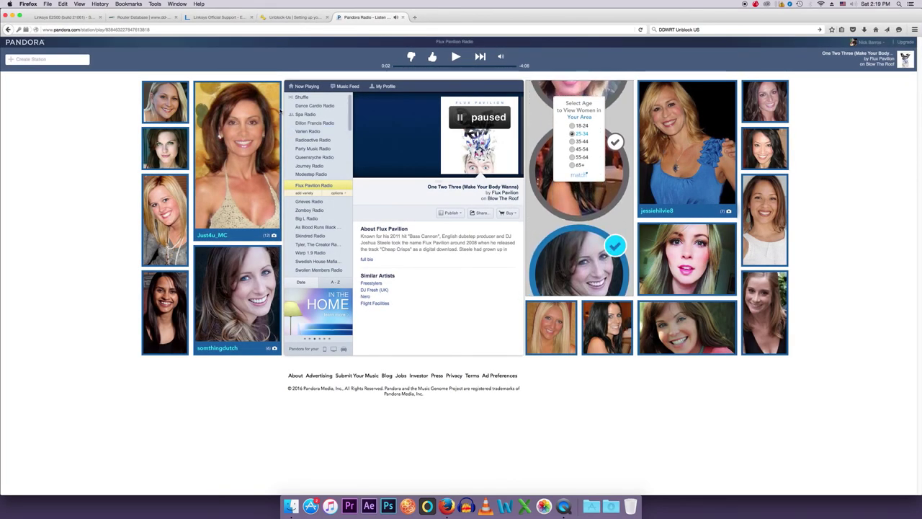
Load pandora.com to test access to the region-restricted site
left_click(162, 30)
type("pandora.com/")
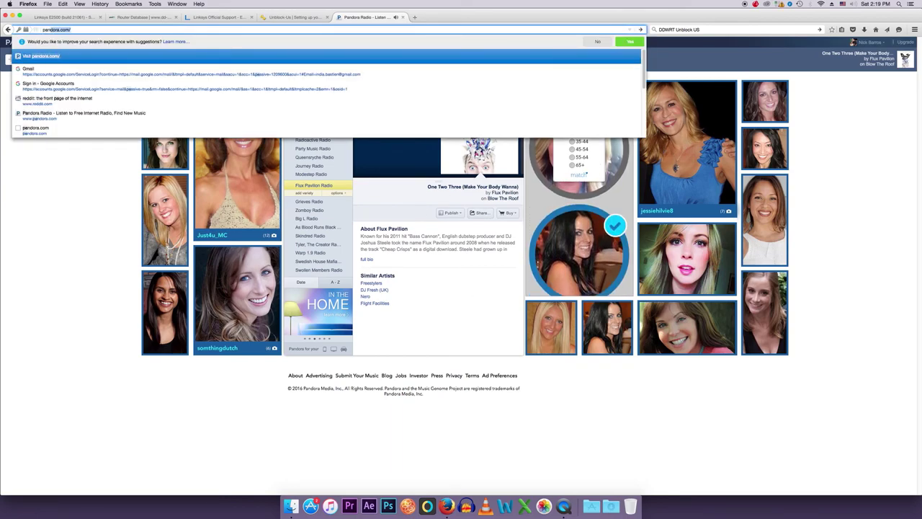
key("Return")
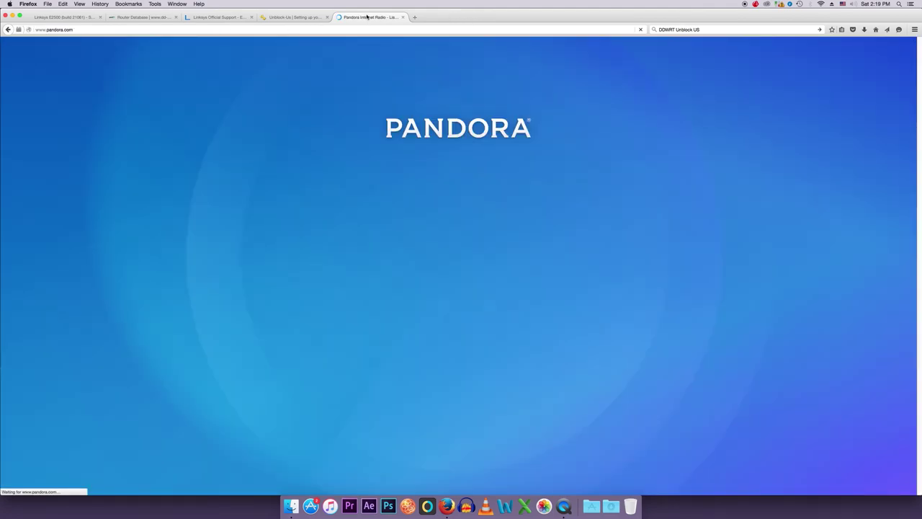
Close the router control panel page and pause the song playing on Pandora
key("super+1")
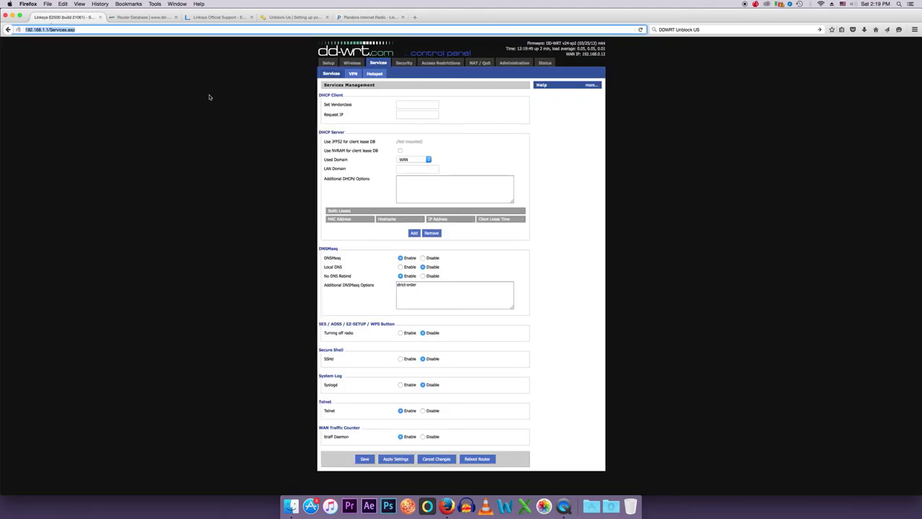
left_click(100, 17)
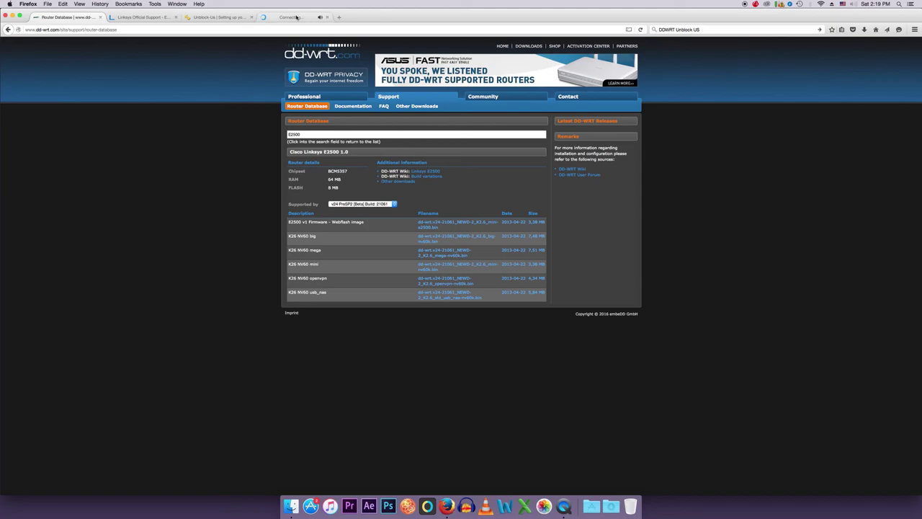
key("super+4")
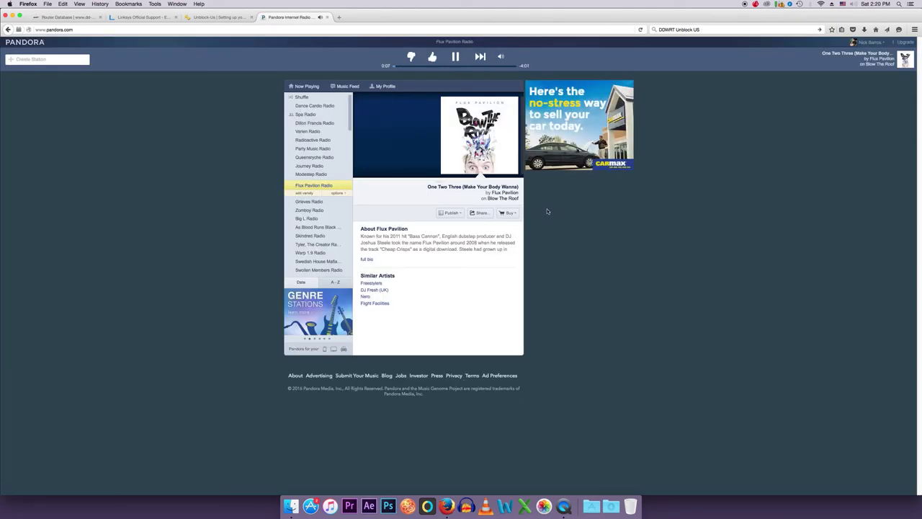
mouse_move(450, 146)
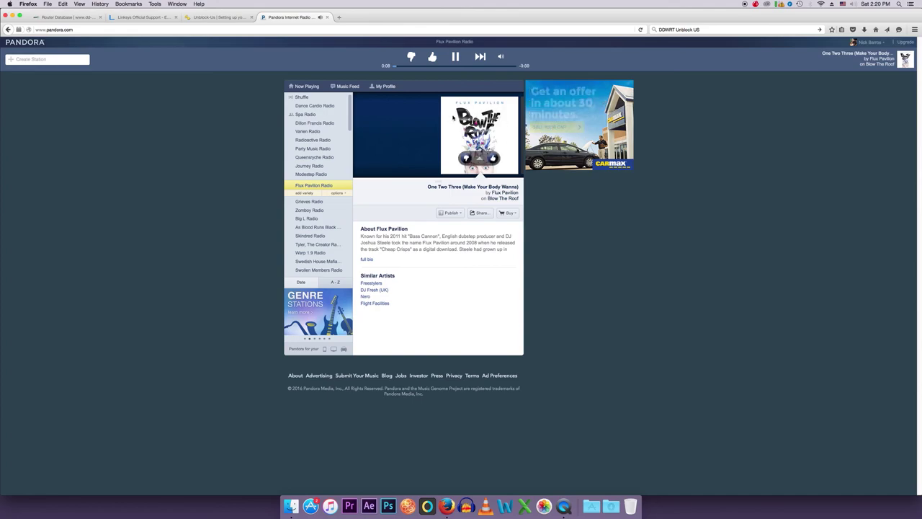
left_click(480, 156)
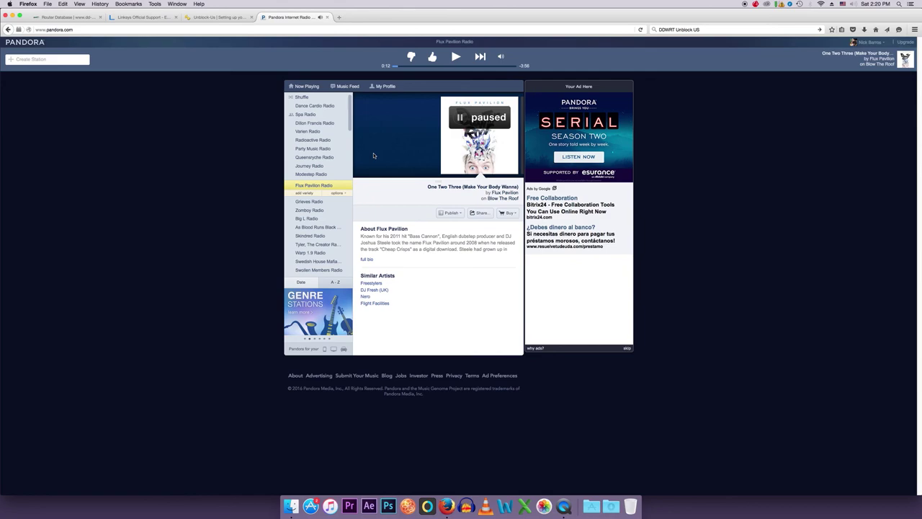
Set the Netflix Region Picker on the Unblock-Us home page to Canada and update the region
left_click(214, 17)
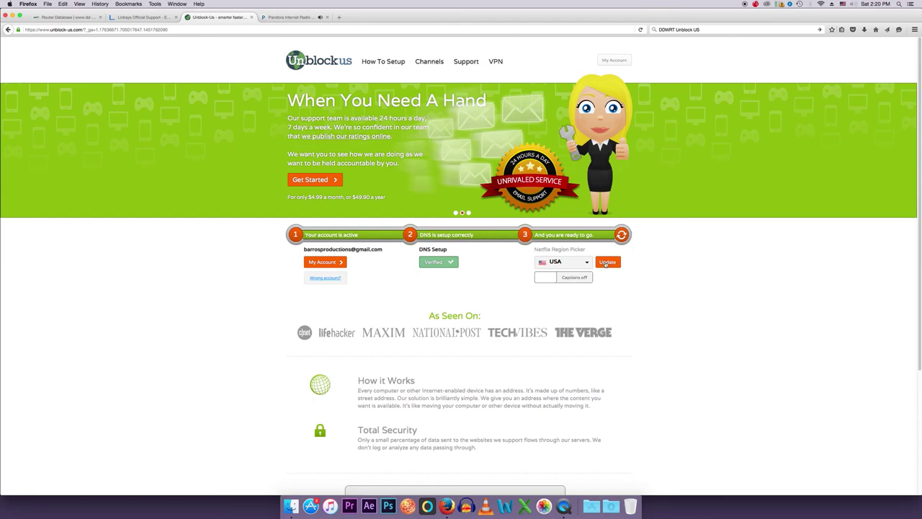
left_click(567, 263)
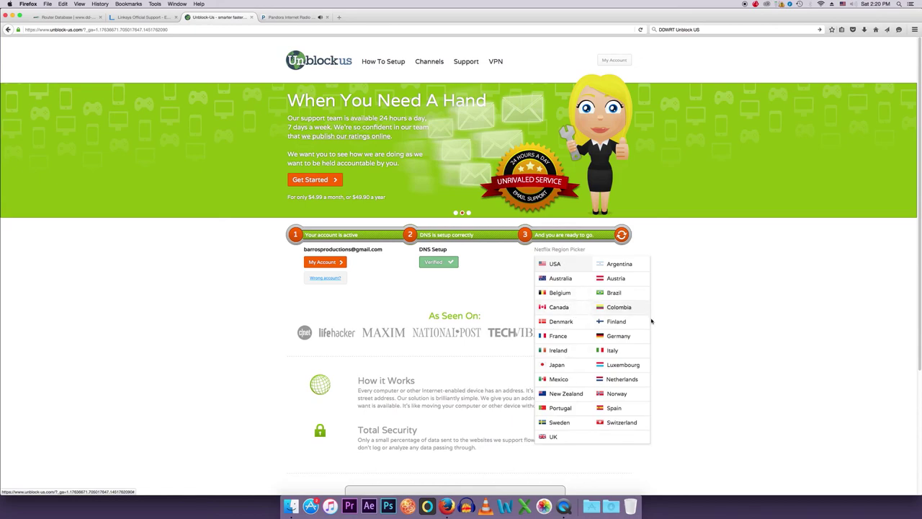
left_click(561, 308)
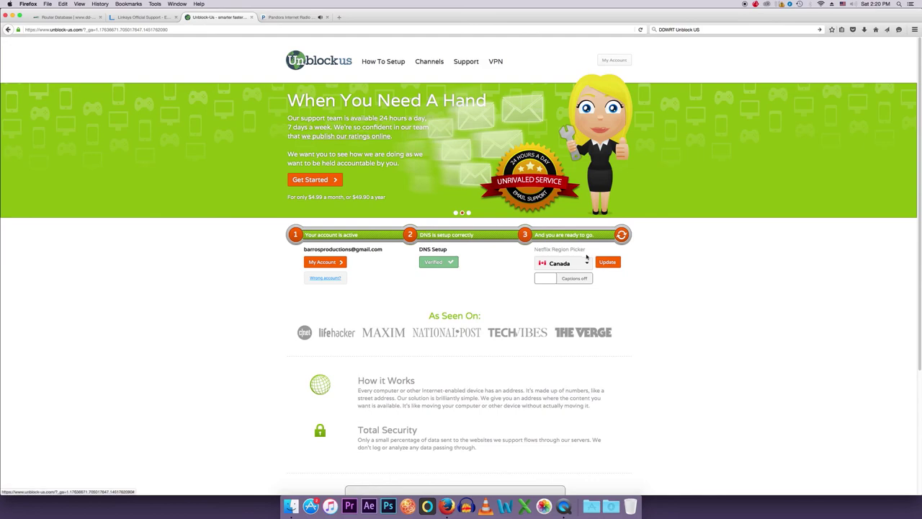
left_click(608, 263)
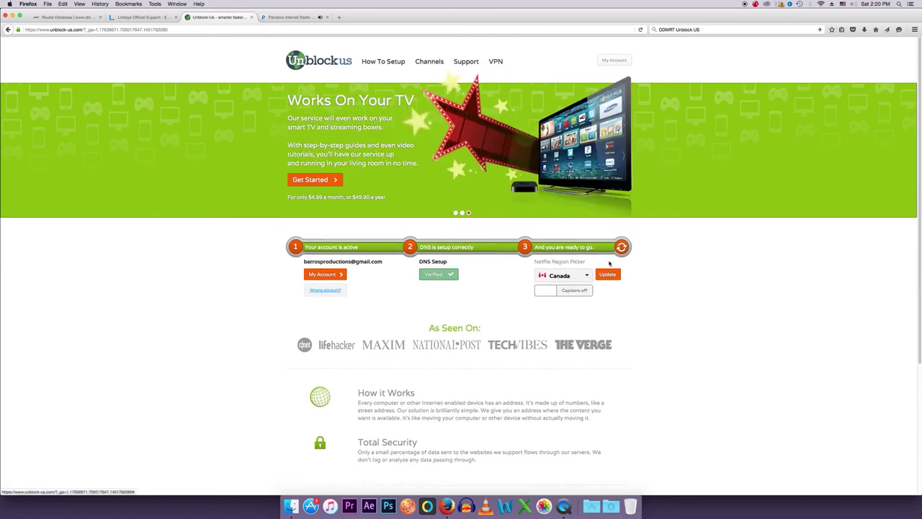